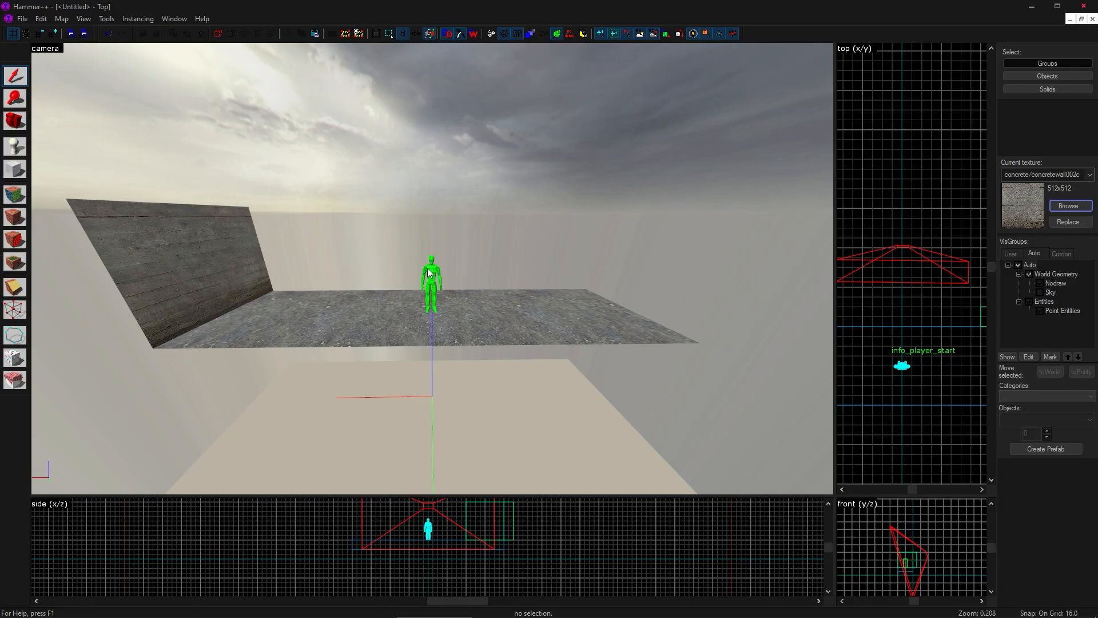
Place an npc_citizen entity on the concrete floor near the walls
left_click(7, 152)
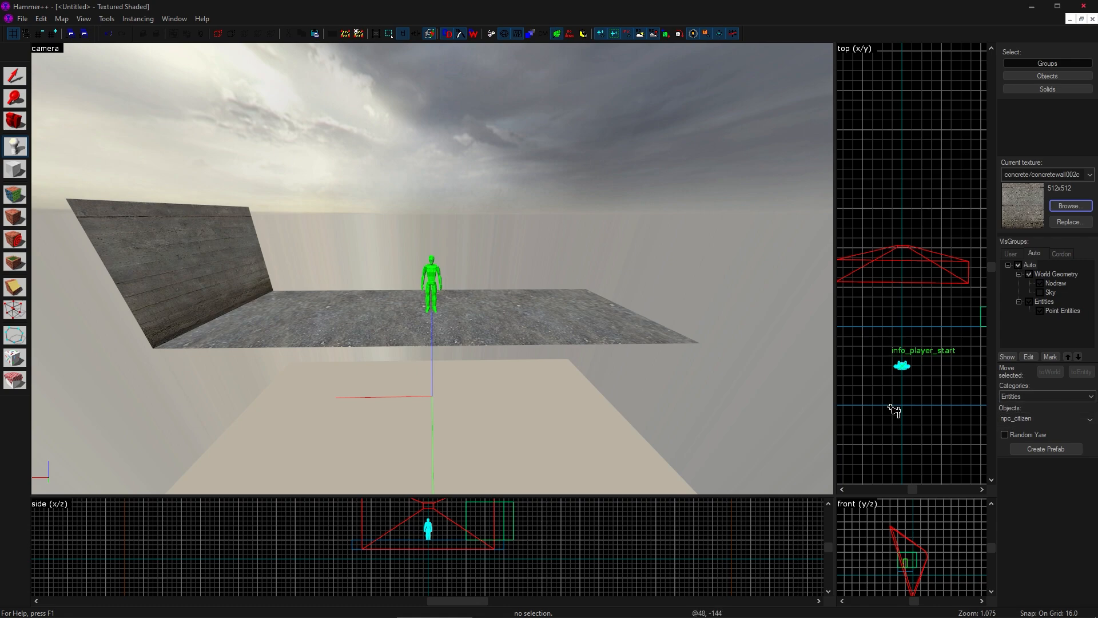
key("z")
key("w")
key("w")
left_click(441, 274)
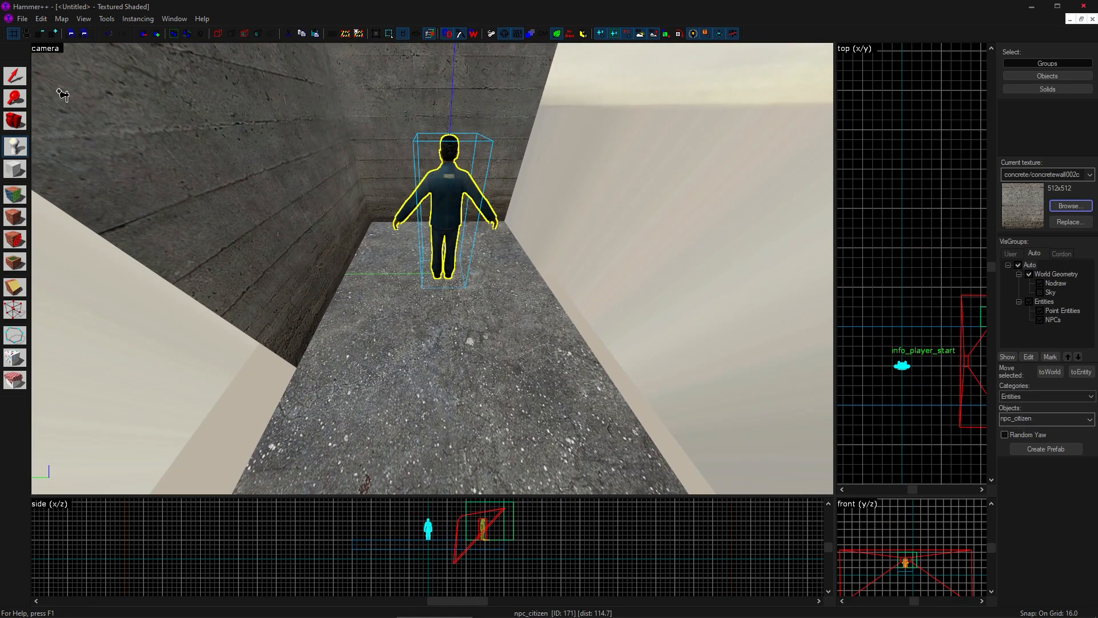
Enable the Not Commandable, Gag and Ignore player push flags on the npc_citizen
left_click(15, 76)
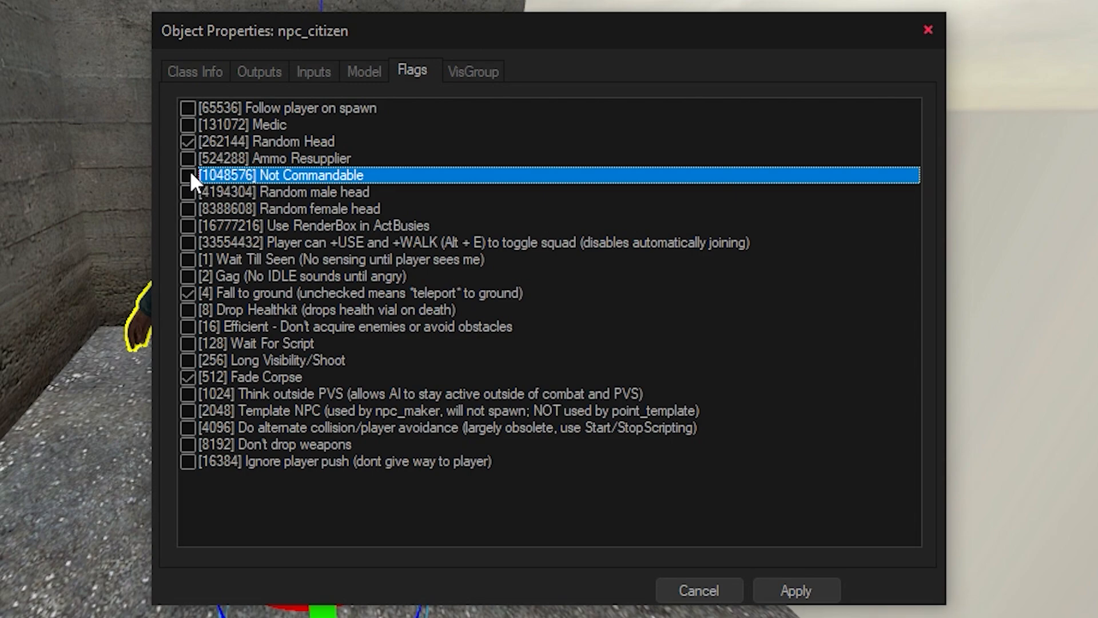
left_click(188, 276)
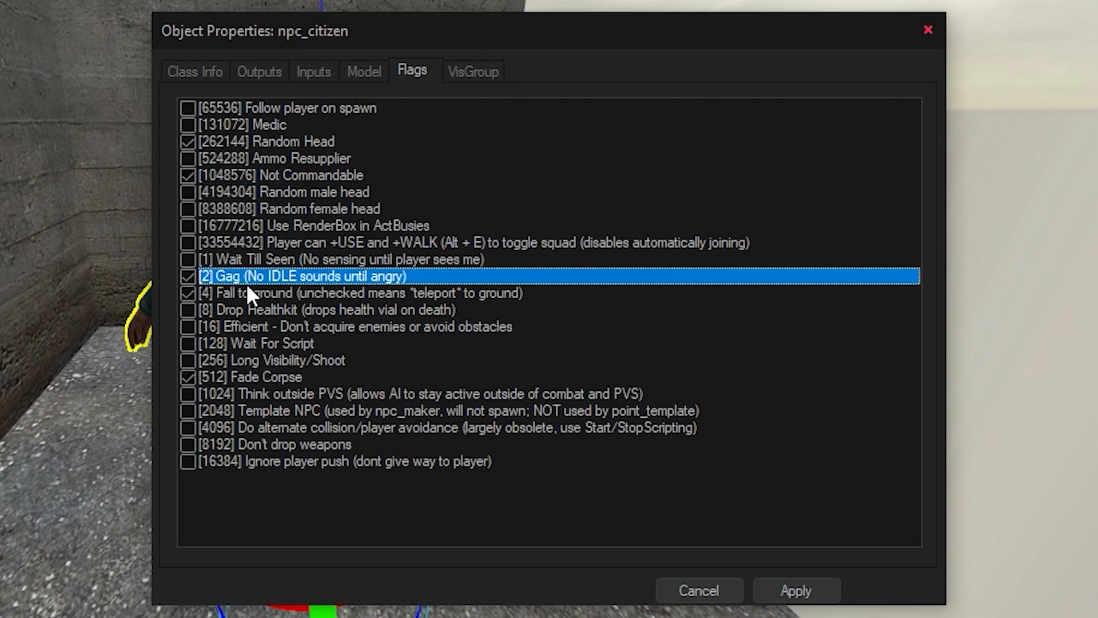
left_click(188, 460)
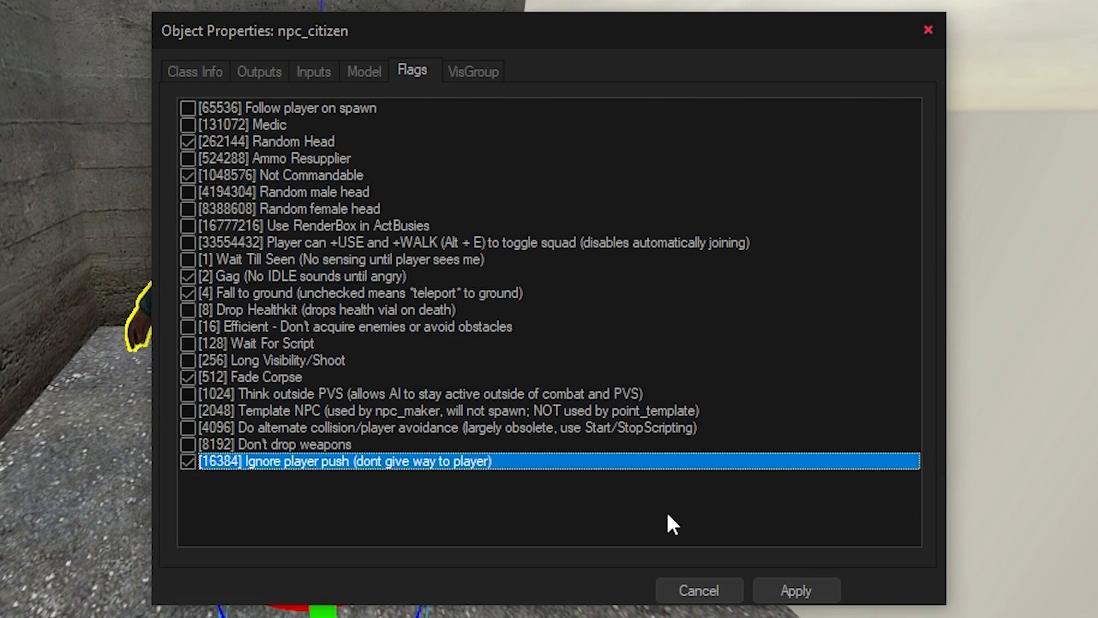
Name the npc_citizen guy and apply its properties
left_click(209, 73)
left_click(688, 187)
type("joe")
scroll(411, 474, "down", 10)
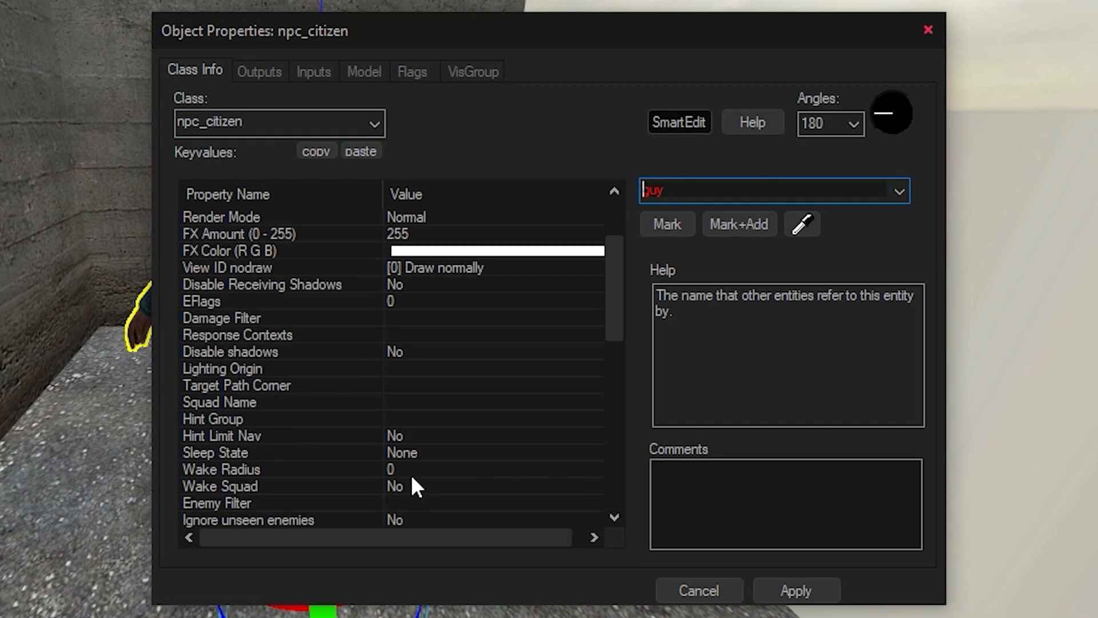
left_click(401, 472)
left_click(899, 191)
left_click(744, 290)
left_click(412, 71)
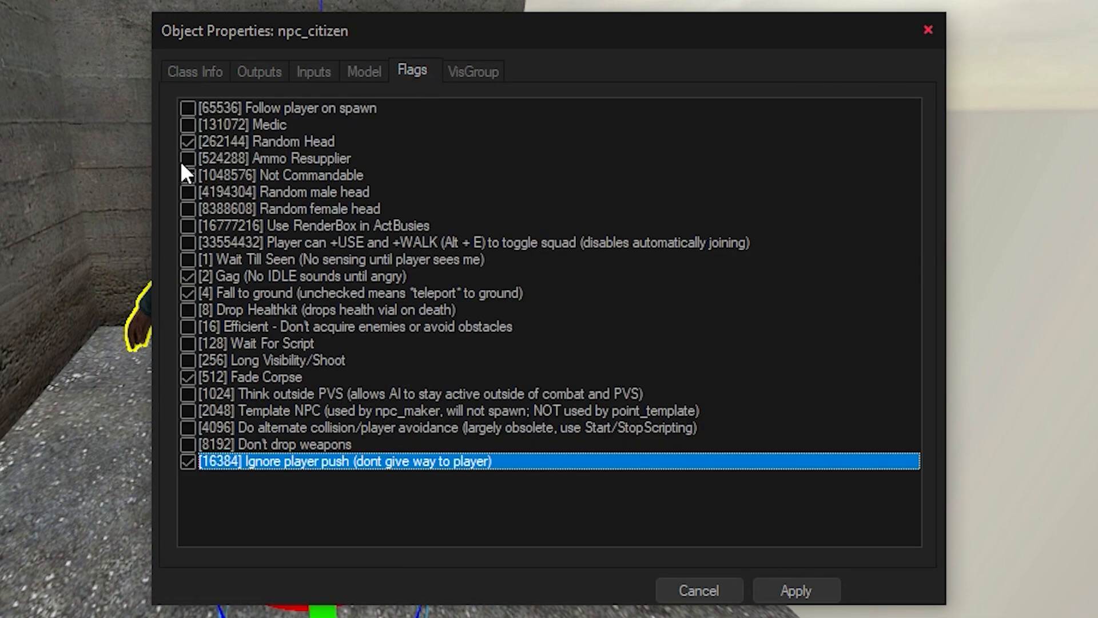
left_click(836, 589)
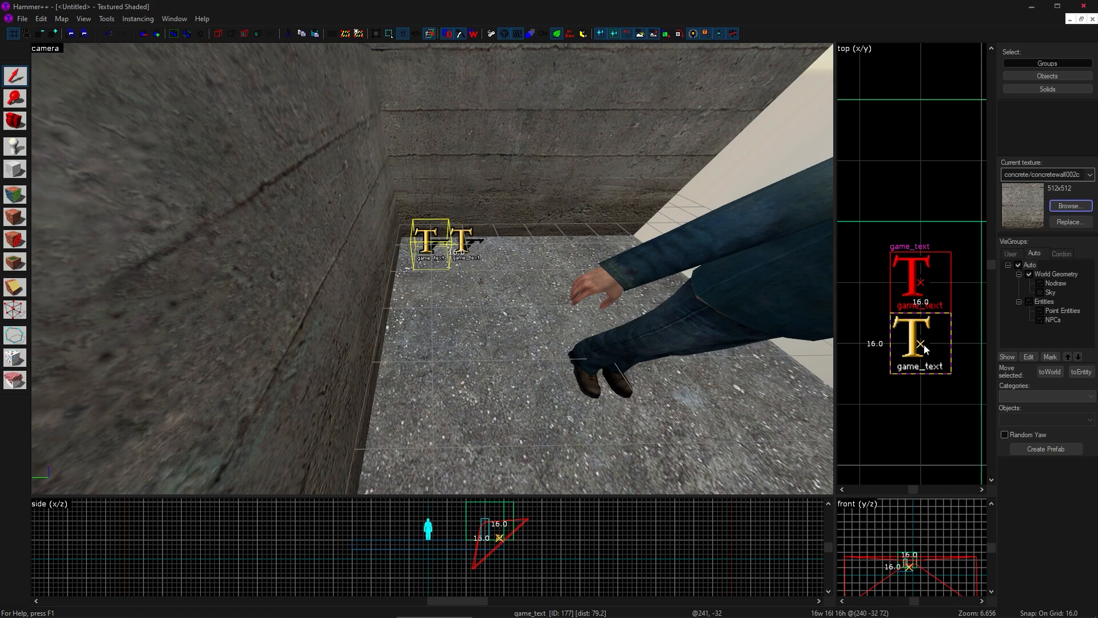
Change the class of the duplicated game_text entity to ambient_generic
key("alt+Return")
type("ambient")
left_click(425, 240)
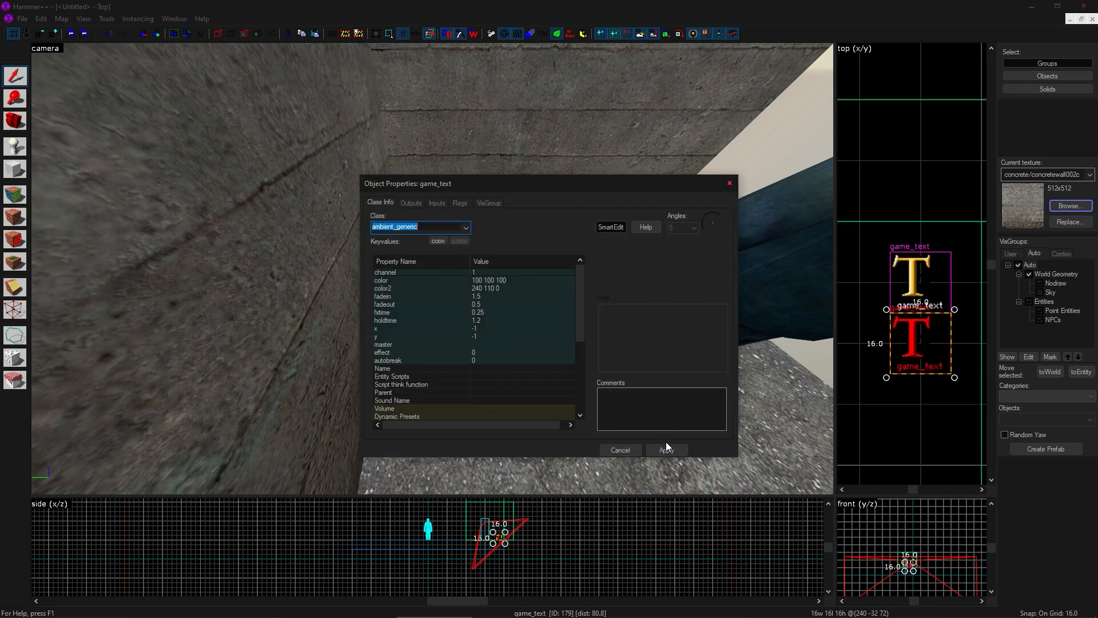
left_click(666, 448)
left_click(730, 183)
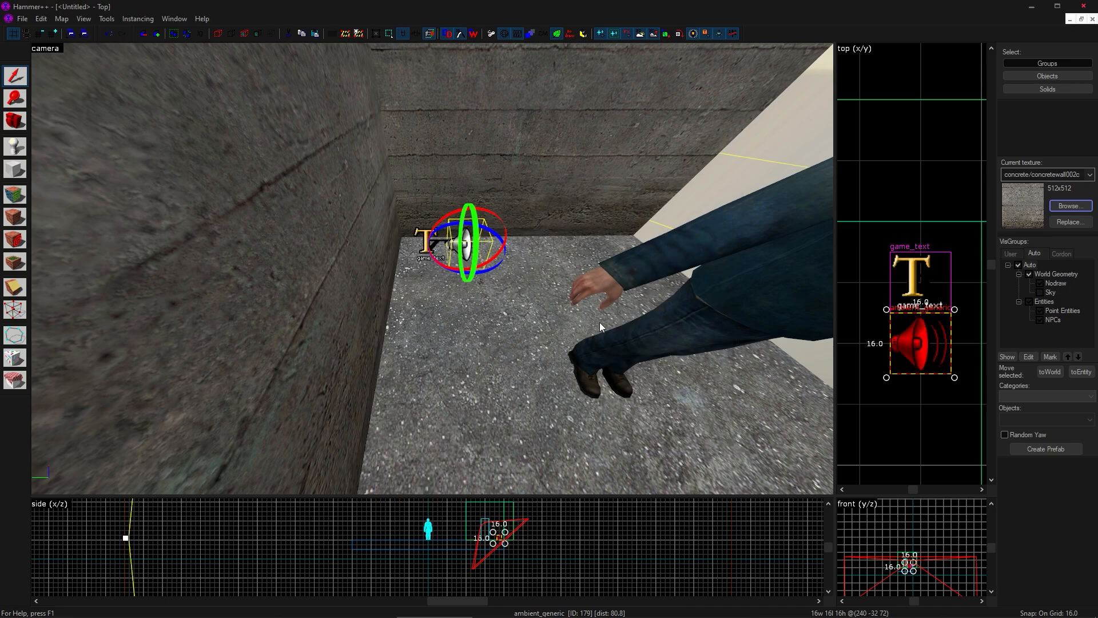
Name the game_text entity guy_text1 and set its message to "hey go get some vodka for me"
left_click(425, 241)
key("alt+Return")
left_click(621, 260)
type("guy_text1")
left_click(400, 297)
left_click(622, 260)
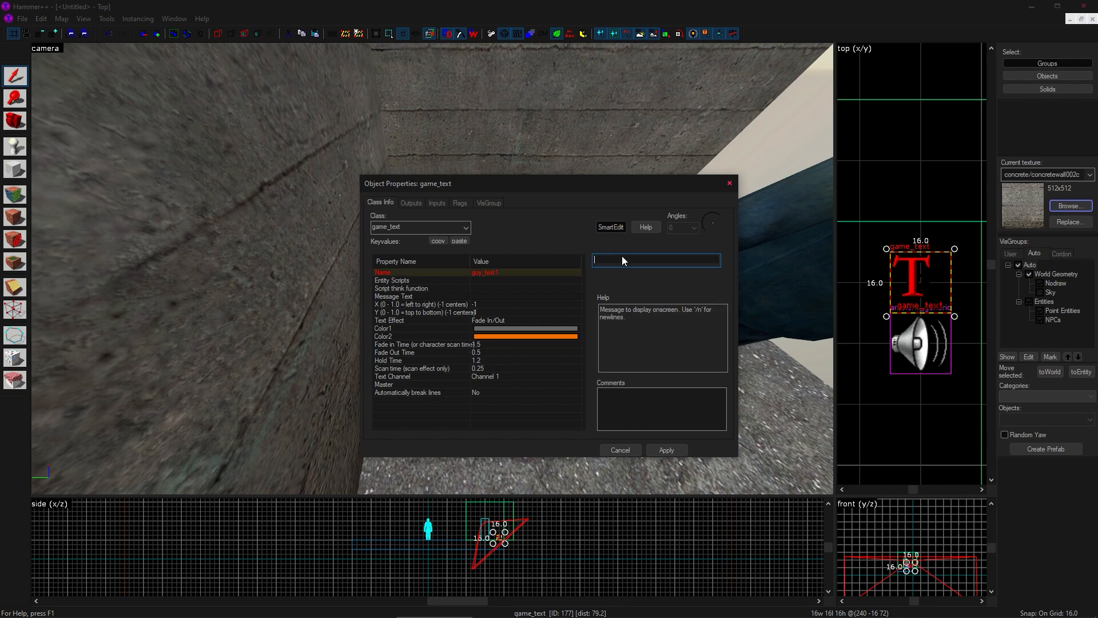
type("hey go get some vodka for me")
Set both game_text colours to white, the fade out time to 0.2 and the hold time to 3
left_click(503, 329)
left_click(620, 281)
left_click(650, 453)
left_click(503, 336)
left_click(503, 360)
type("30.2")
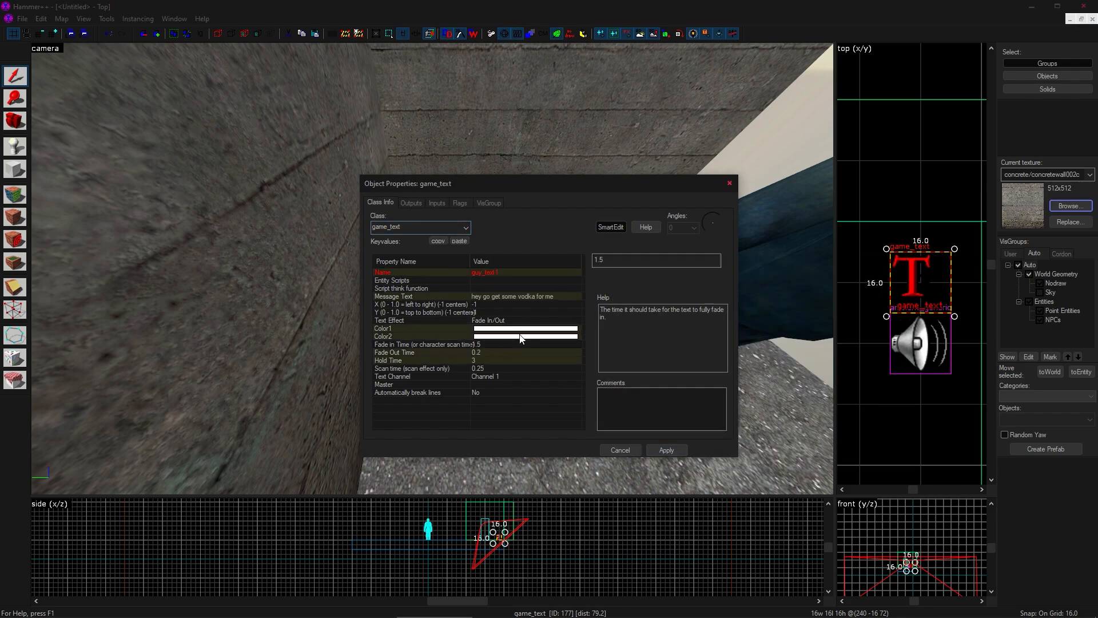
Set the game_text's fade in time to 0.2, Y to .7 and X to 0.2, and apply the changes
double_click(629, 260)
type("0.2")
left_click(515, 313)
type(".7")
left_click(515, 304)
double_click(634, 260)
type("0.2")
left_click(670, 451)
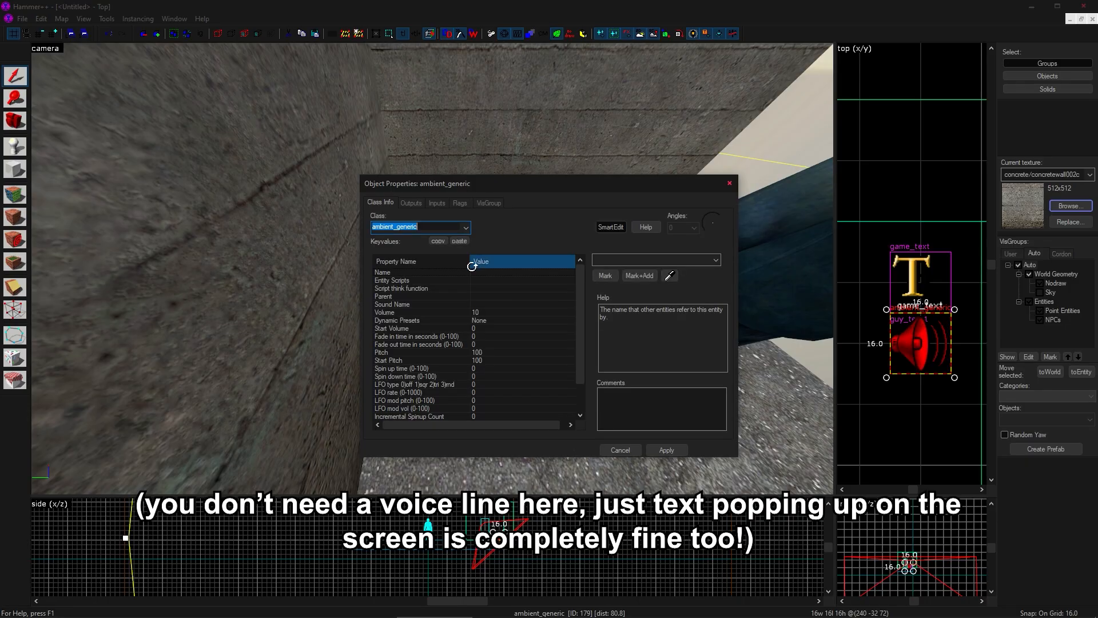
Name the ambient_generic entity guy_audio1
left_click(472, 273)
left_click(629, 260)
type("guy_voice1")
Filter the sound browser by "thanks" and choose a voice_shop1guy_thanks voice line for the ambient_generic
left_click(474, 304)
left_click(605, 276)
double_click(503, 421)
type("thanks")
left_click(471, 253)
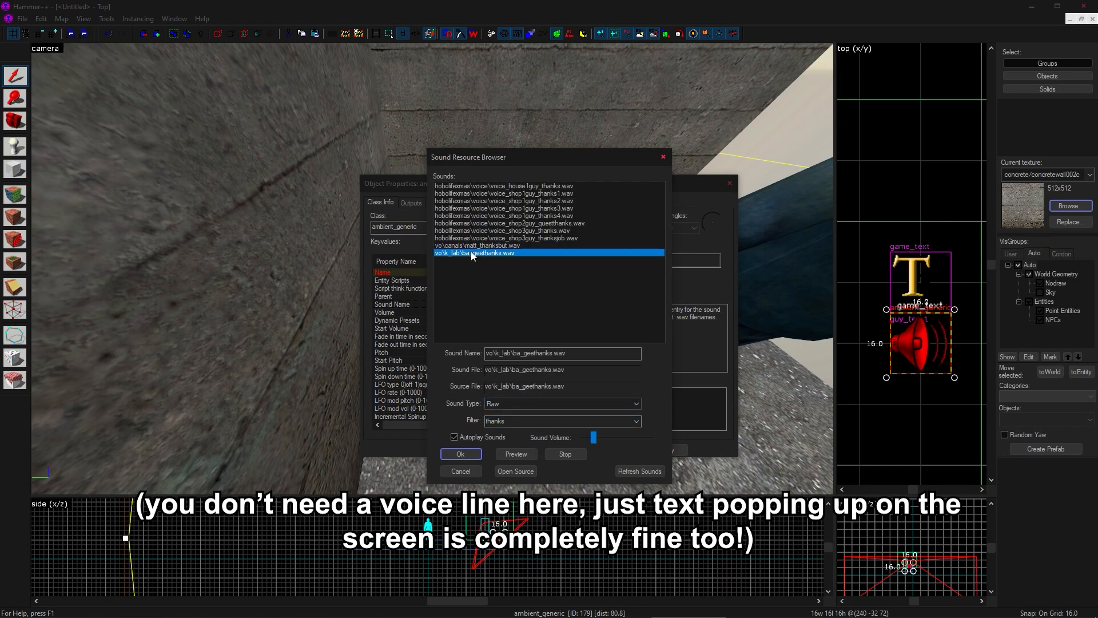
left_click(476, 206)
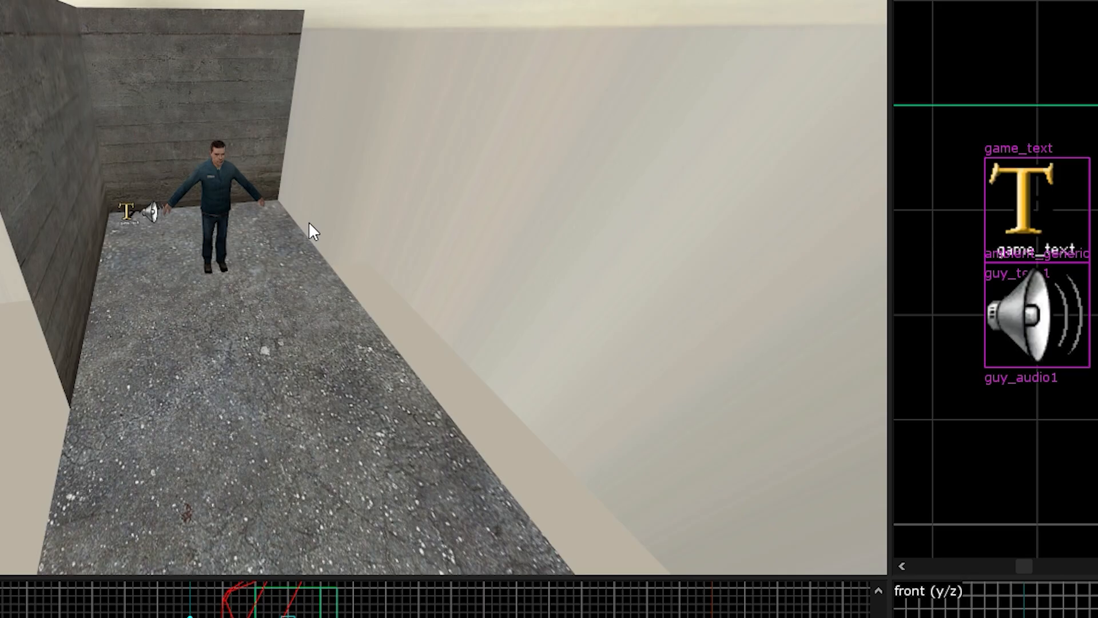
Add an OnPlayerUse output to the citizen NPC
double_click(214, 194)
left_click(469, 103)
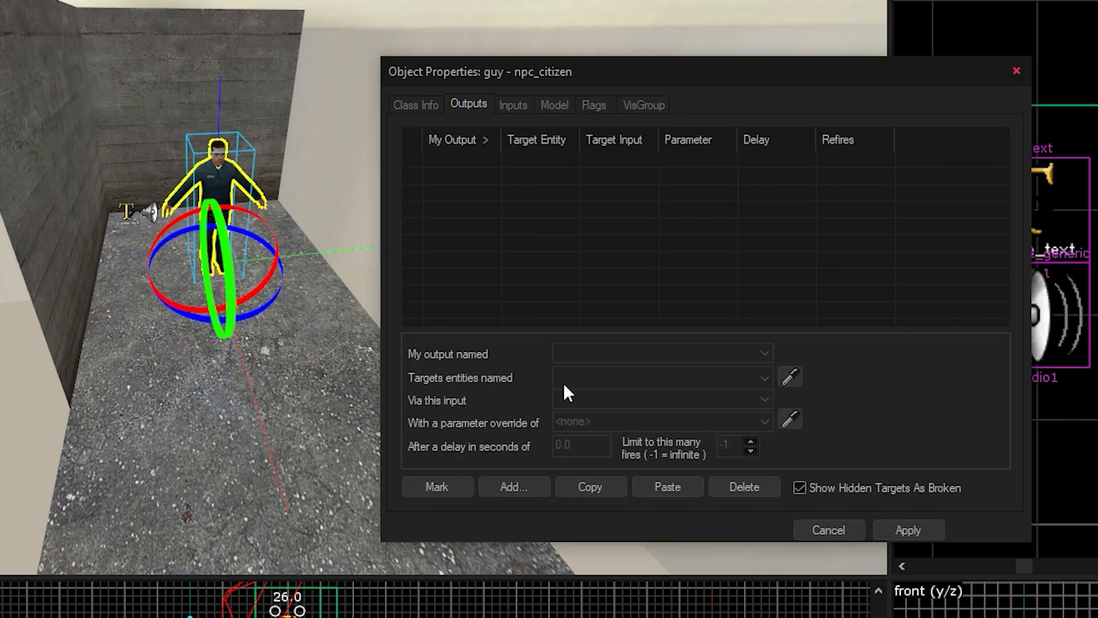
left_click(532, 487)
left_click(766, 355)
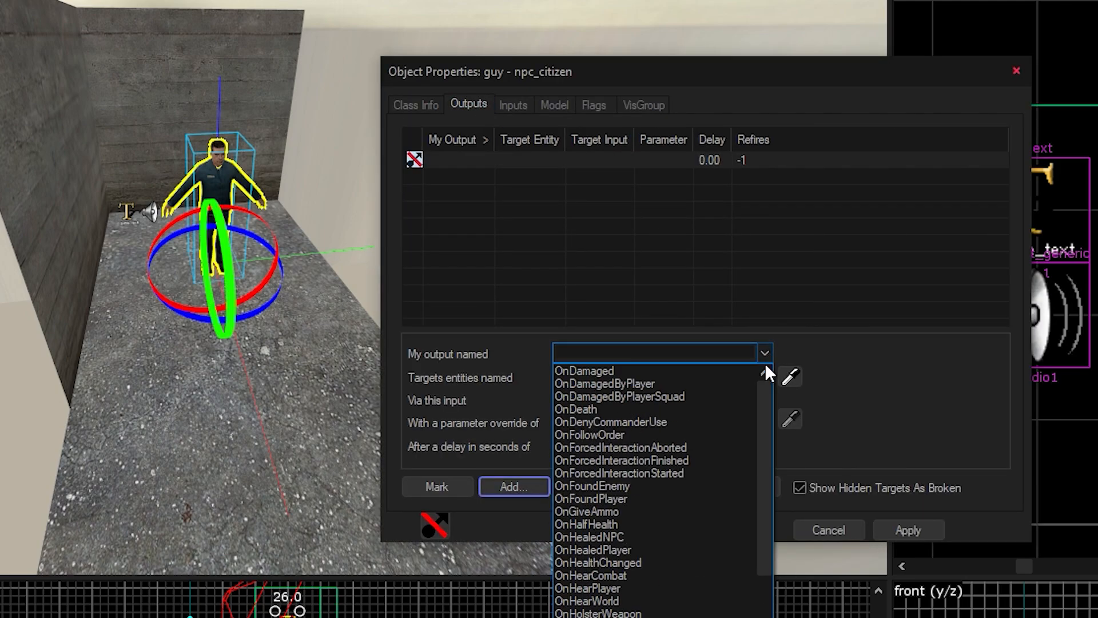
scroll(748, 599, "down", 2)
scroll(748, 600, "down", 3)
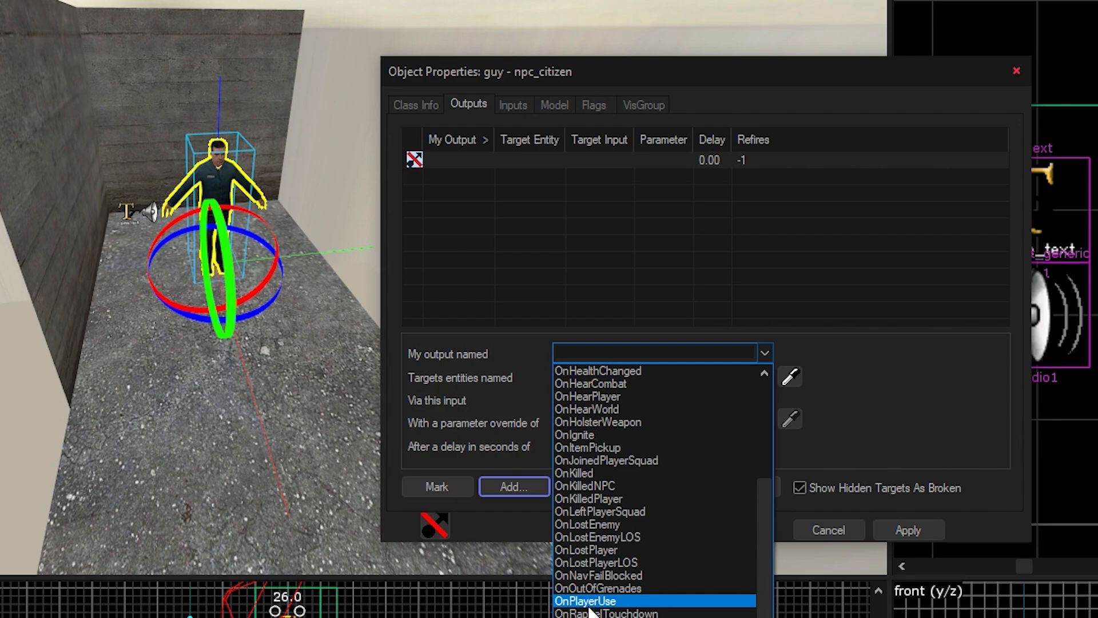
left_click(606, 601)
Target guy_text1 with the Display input in the OnPlayerUse output and limit it to 1 fire
left_click(790, 376)
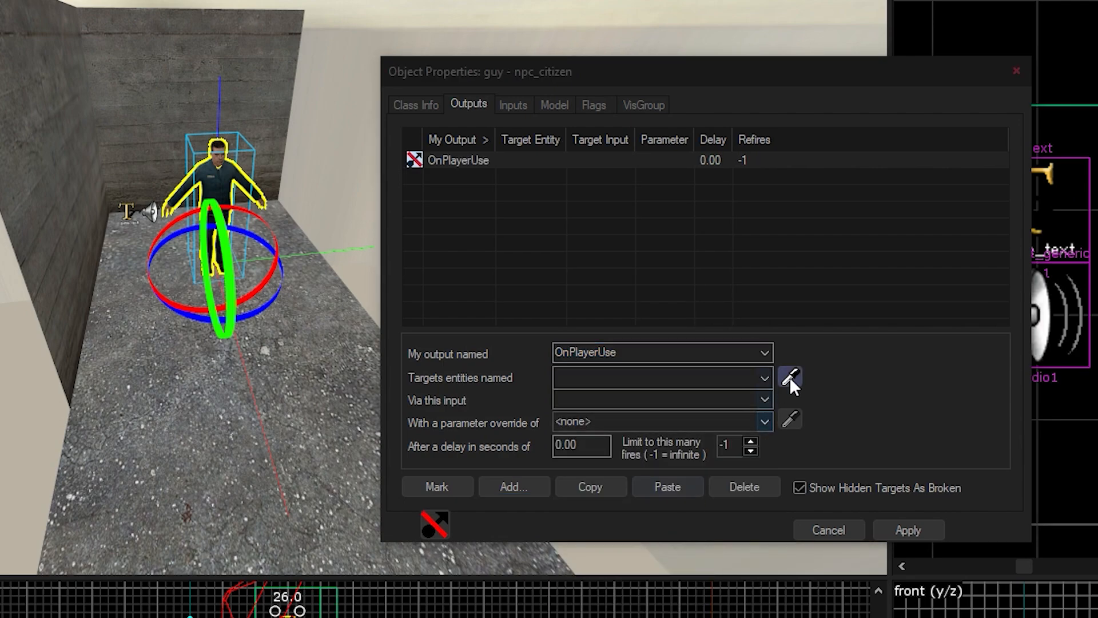
left_click(128, 213)
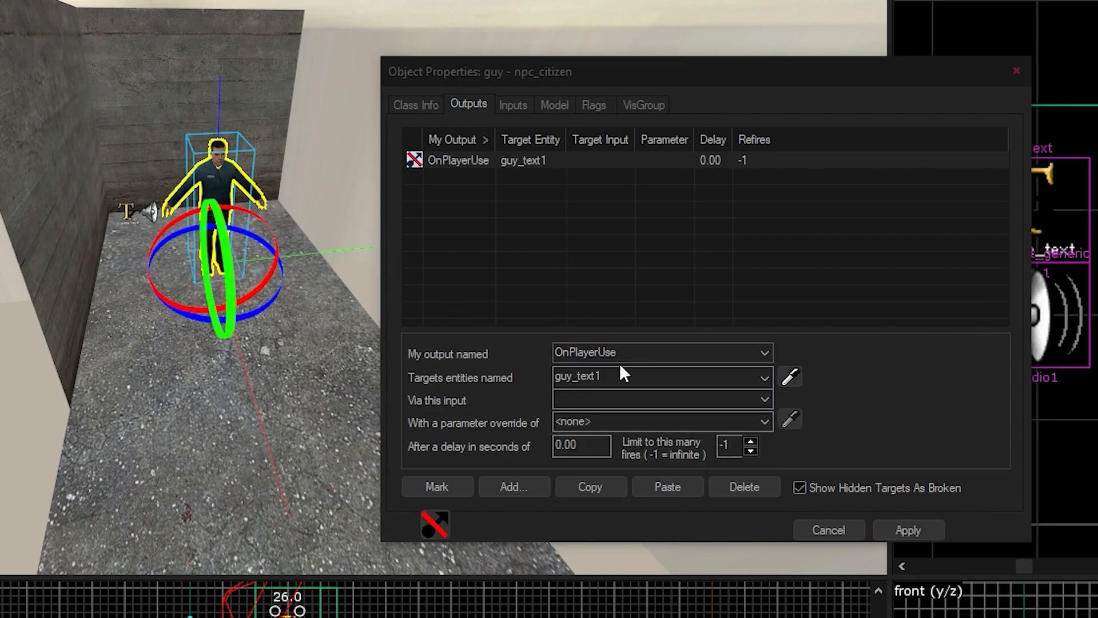
left_click(765, 399)
left_click(615, 126)
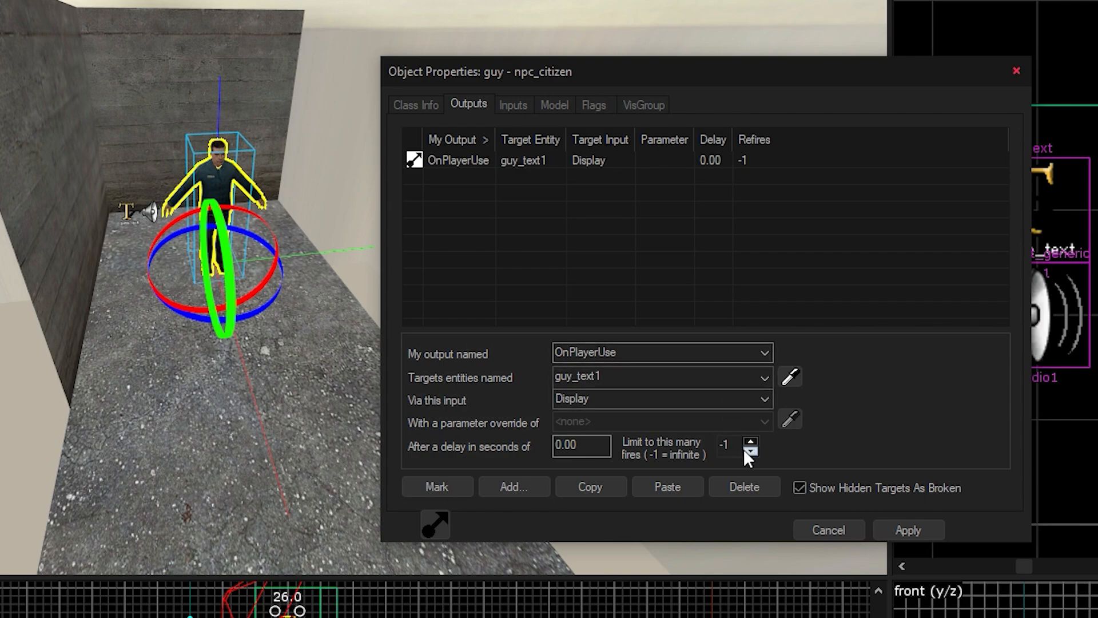
left_click(727, 444)
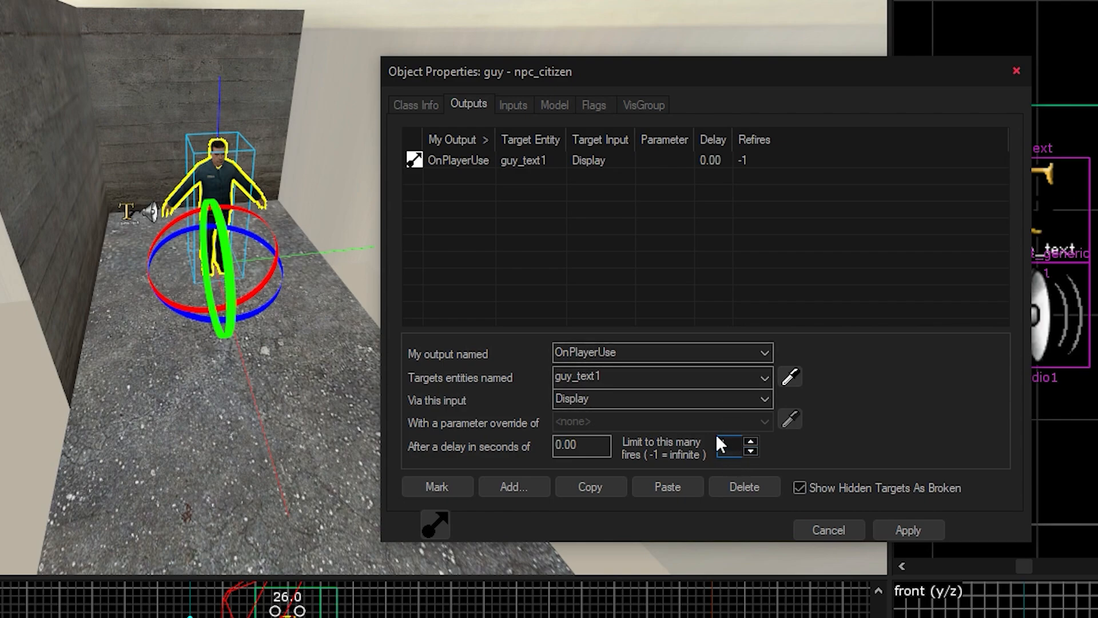
type("1")
Duplicate the OnPlayerUse output, retarget the copy to guy_audio1 with the PlaySound input, and apply the outputs
left_click(601, 163)
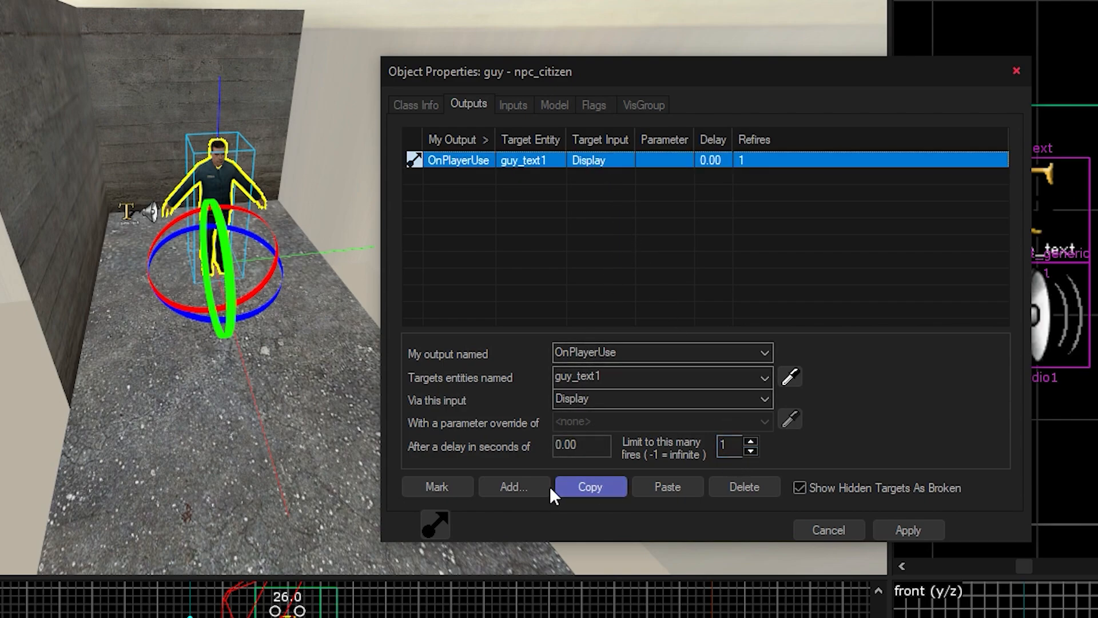
left_click(589, 485)
left_click(653, 495)
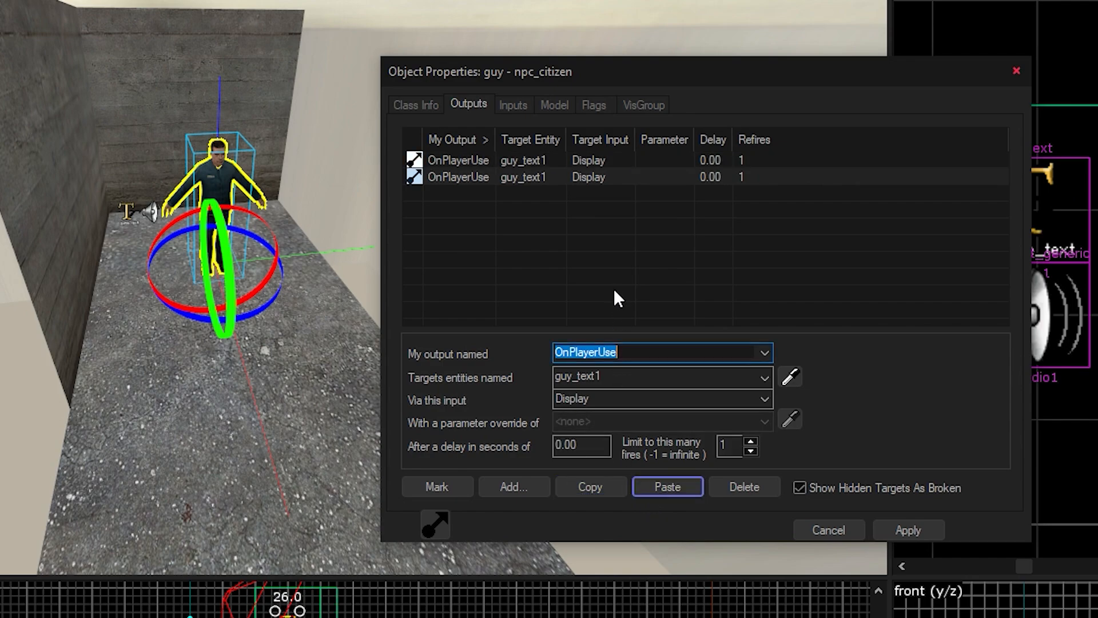
left_click(789, 376)
left_click(151, 214)
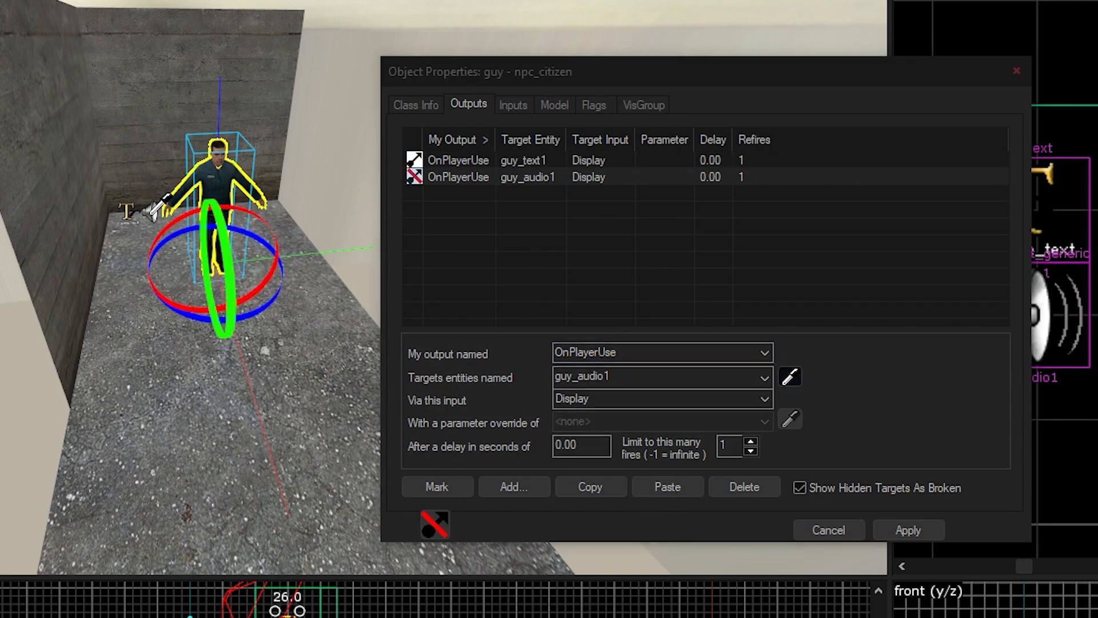
left_click(764, 399)
scroll(653, 343, "down", 3)
left_click(602, 233)
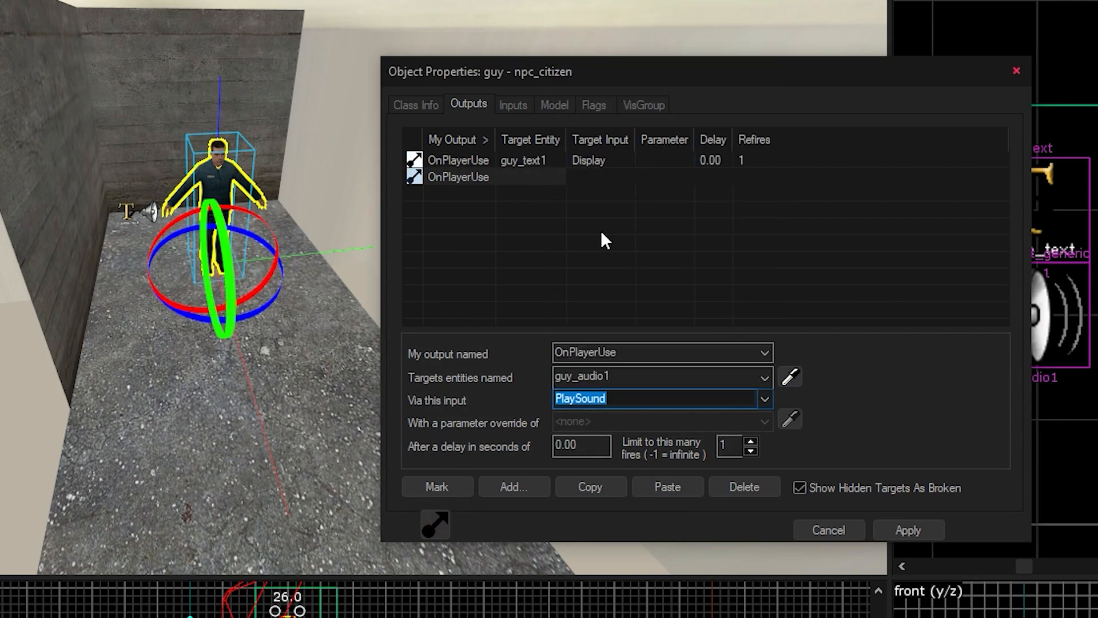
left_click(907, 527)
left_click(772, 160)
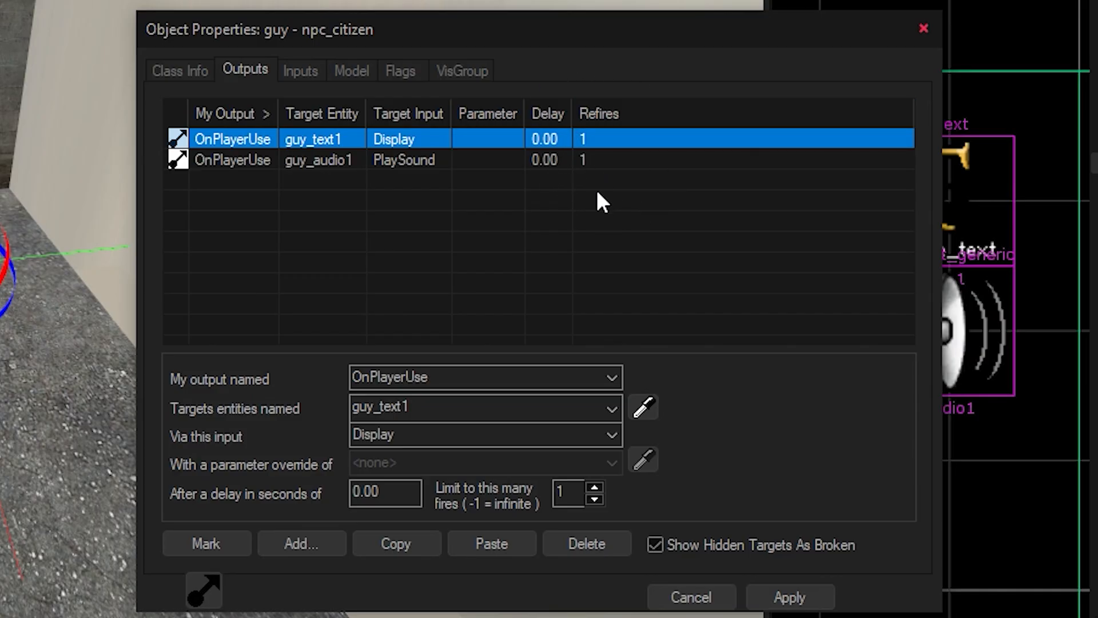
left_click(788, 596)
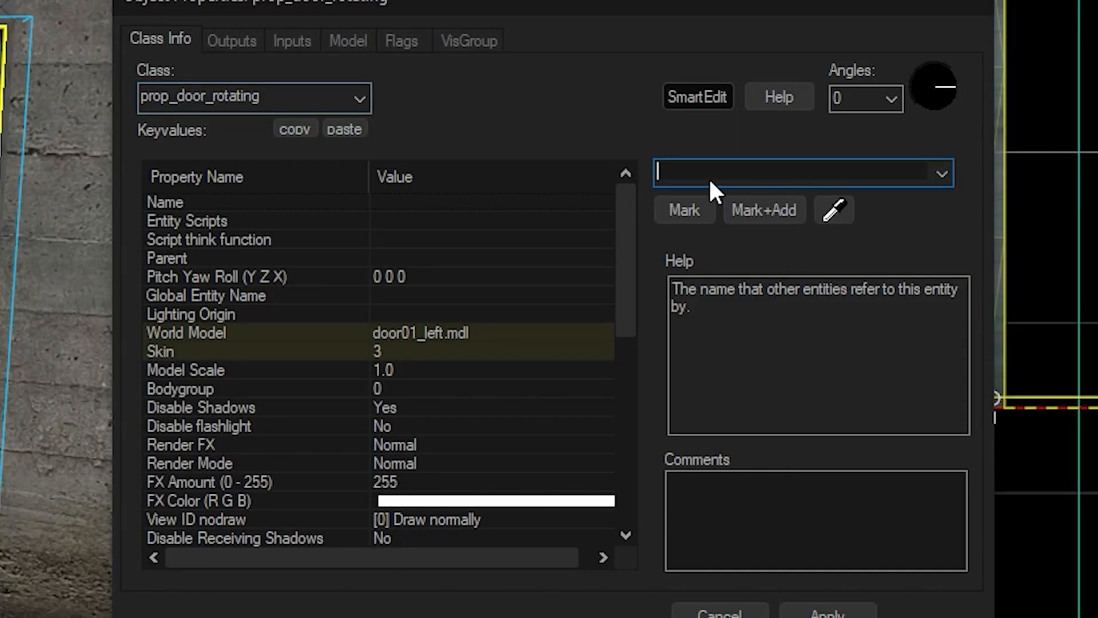
Name the prop_door_rotating guy_questdoor and toggle one of its flags
type("guy_questdoor")
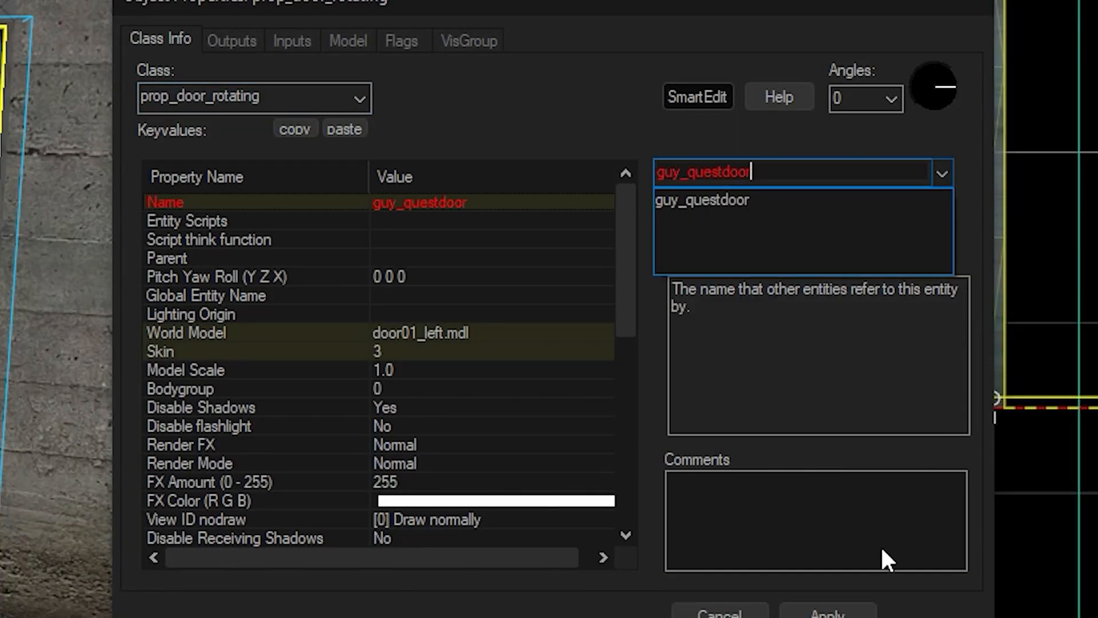
left_click(828, 611)
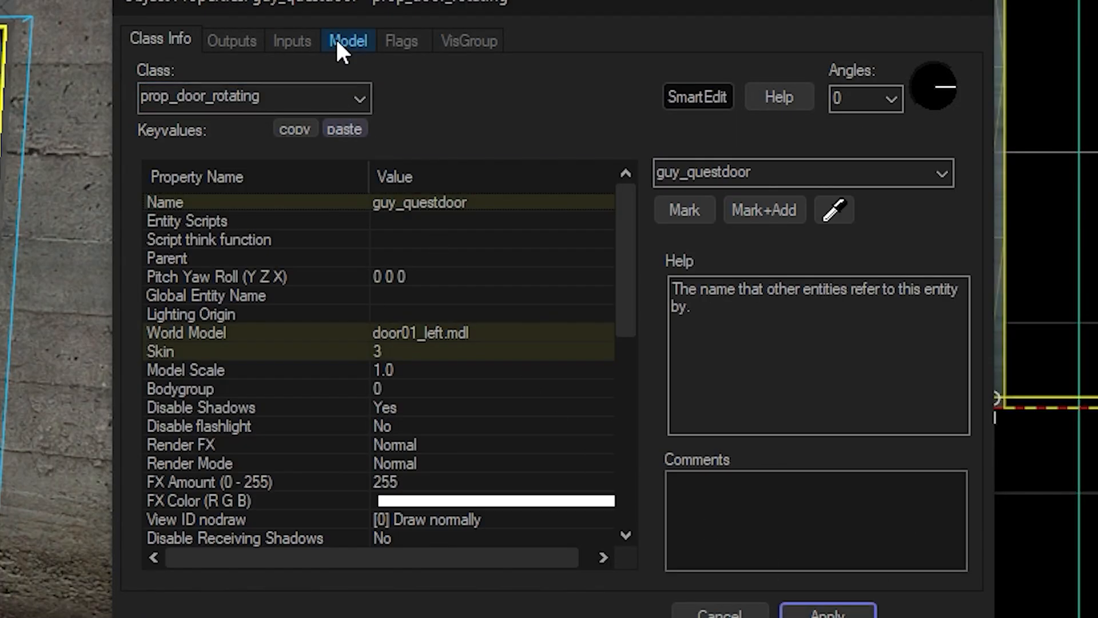
left_click(400, 40)
left_click(153, 119)
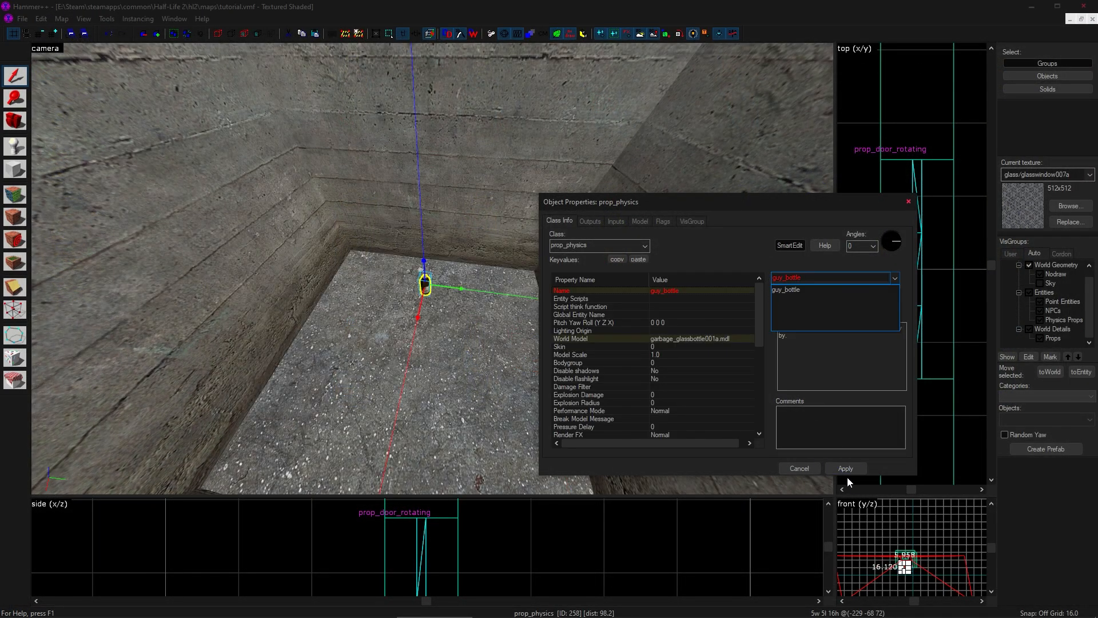
Apply the name guy_bottle to the glass bottle physics prop
left_click(847, 471)
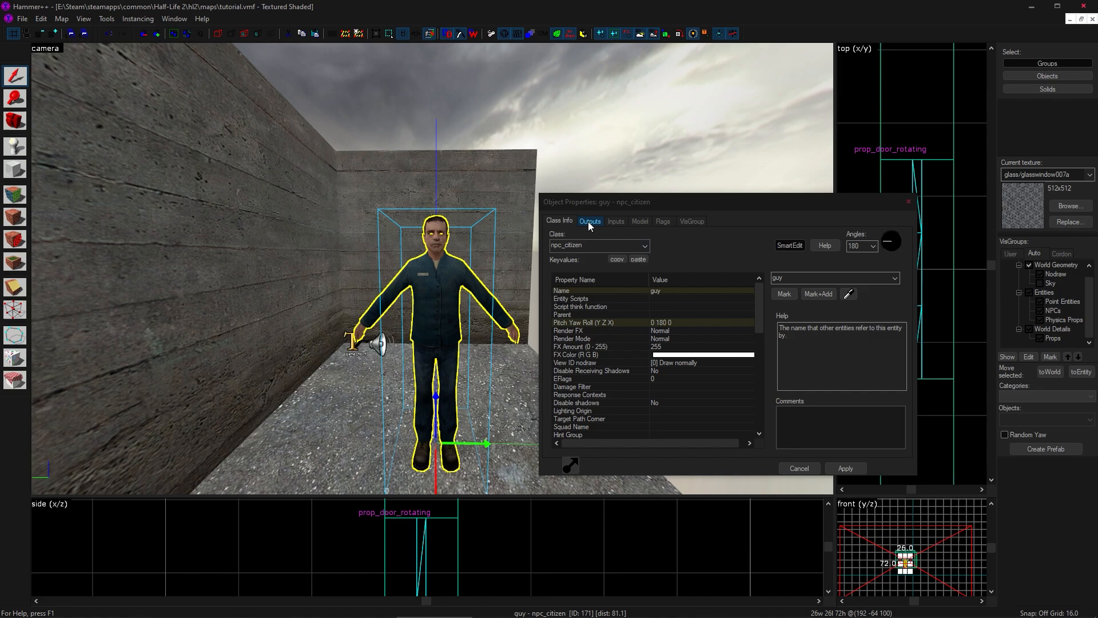
Add an OnPlayerUse output targeting guy_questdoor to the citizen NPC and apply it
left_click(588, 222)
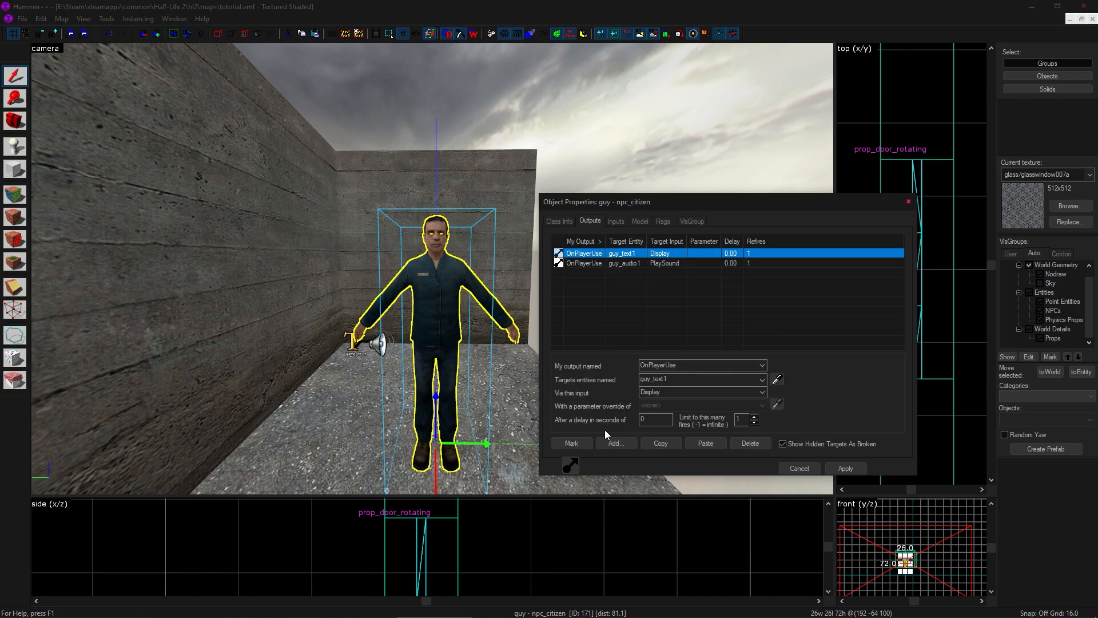
left_click(614, 443)
left_click(400, 276)
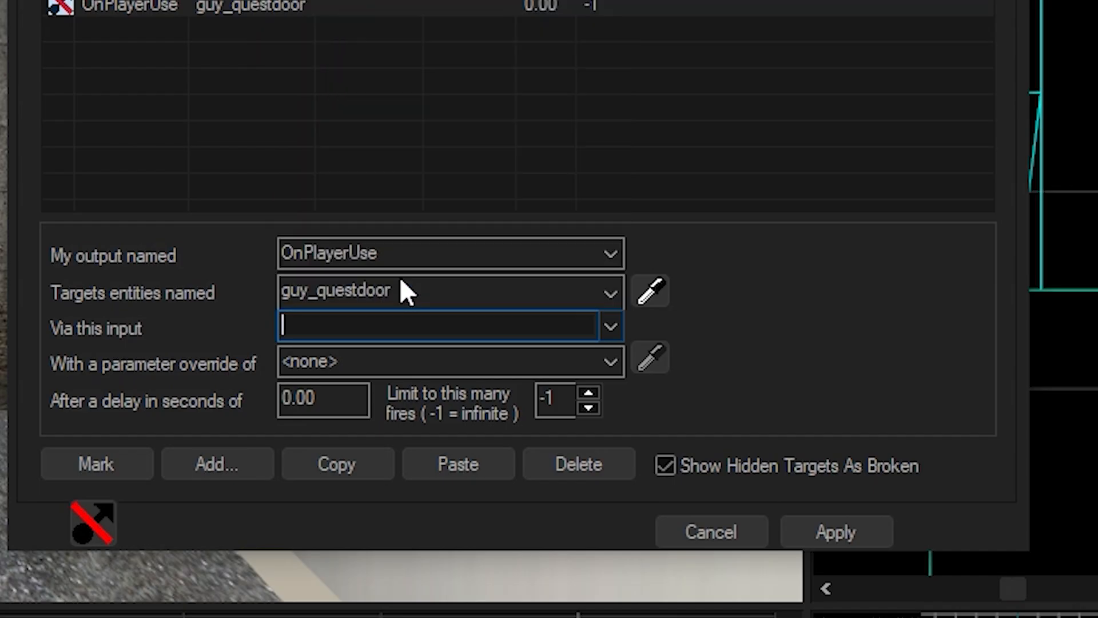
left_click(833, 530)
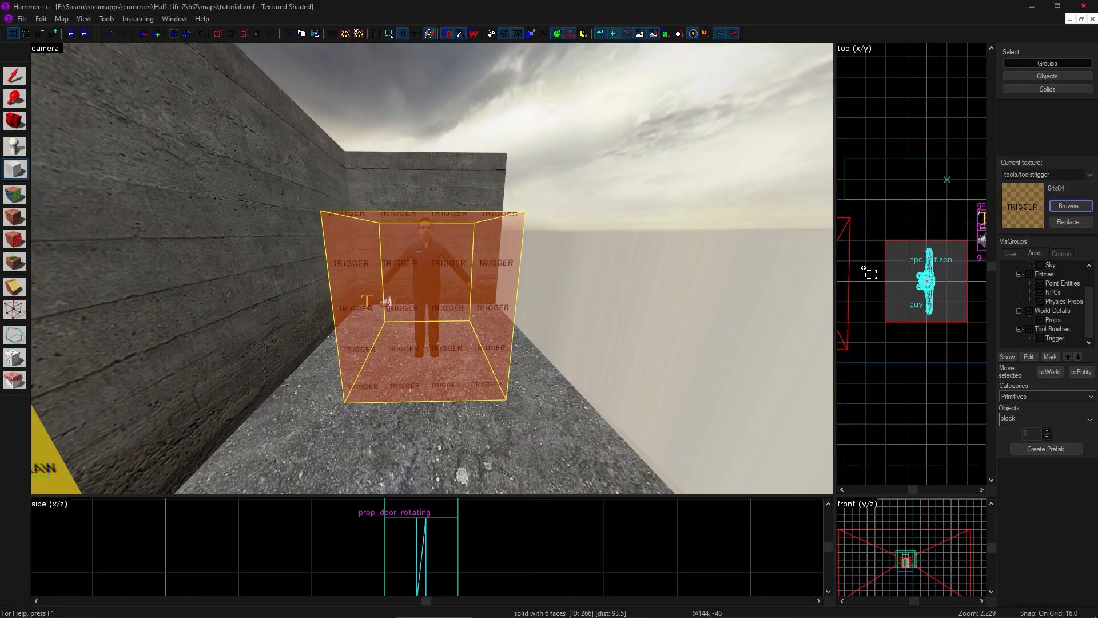
Tie the trigger-textured brush around the citizen to an entity and apply the trigger_once class
key("shift+s")
key("ctrl+t")
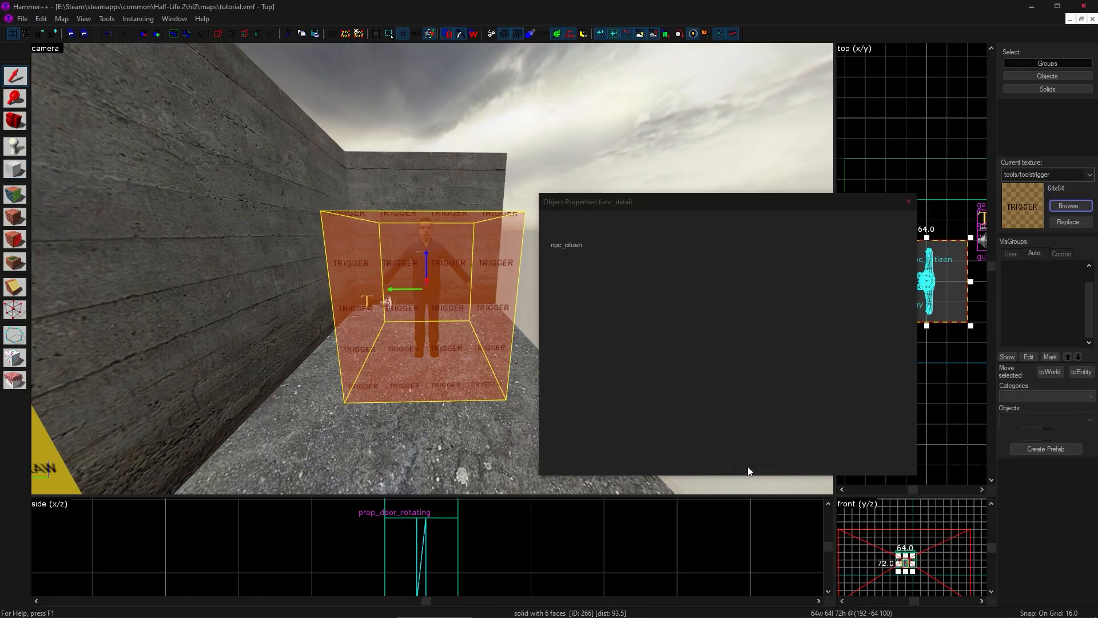
left_click(593, 249)
type("trigger")
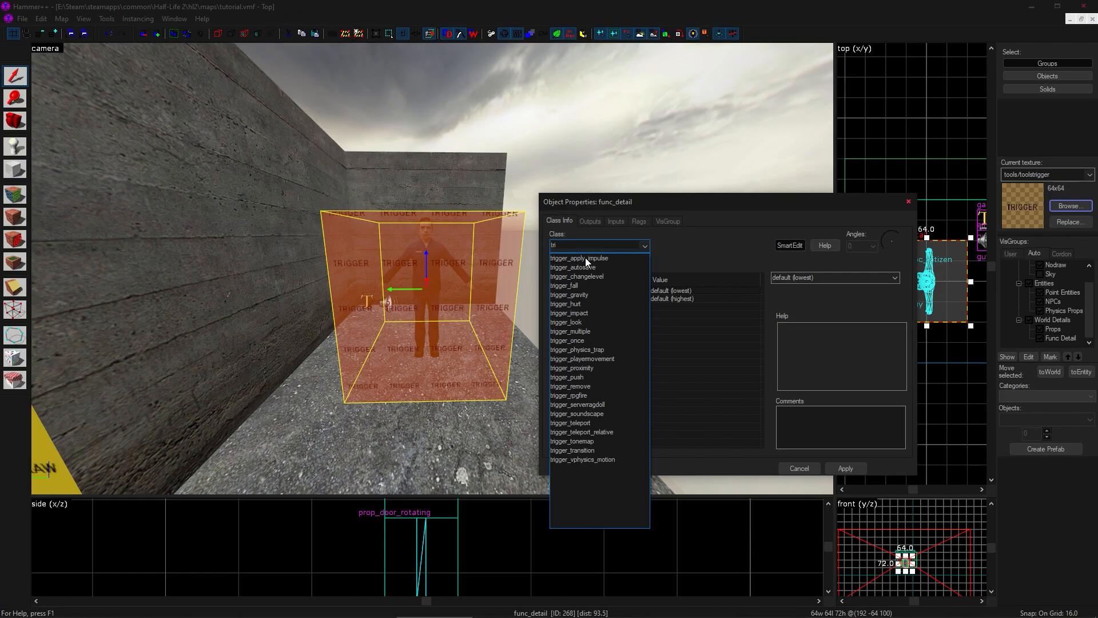
left_click(579, 341)
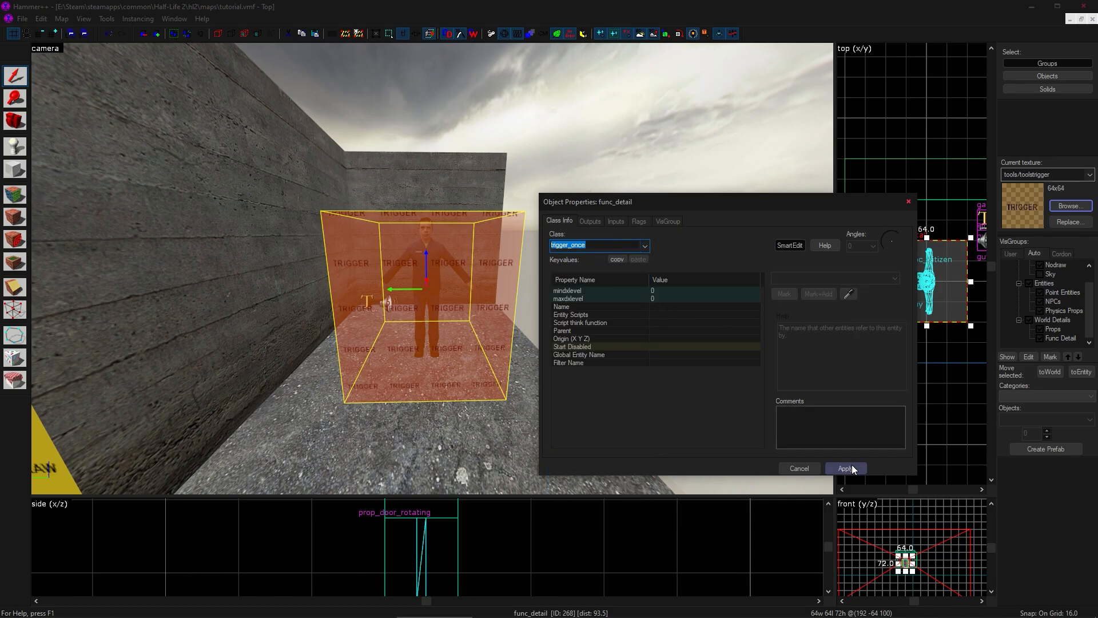
left_click(851, 468)
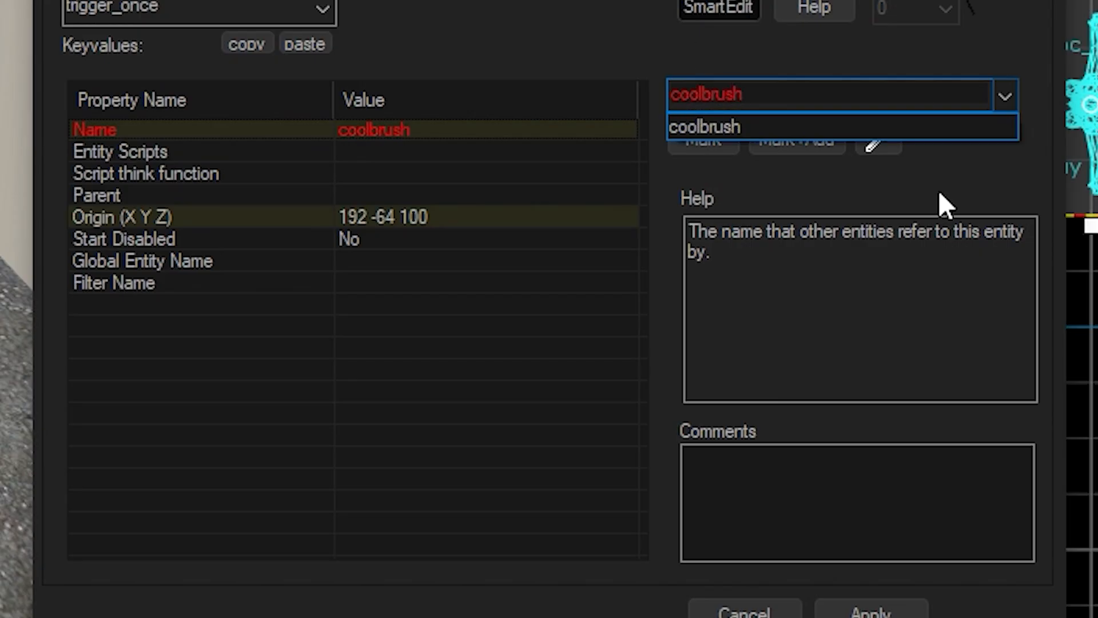
Name the trigger_once brush coolbrush and set its flags so only Physics Objects activate it, with Clients disabled
left_click(869, 603)
left_click(870, 603)
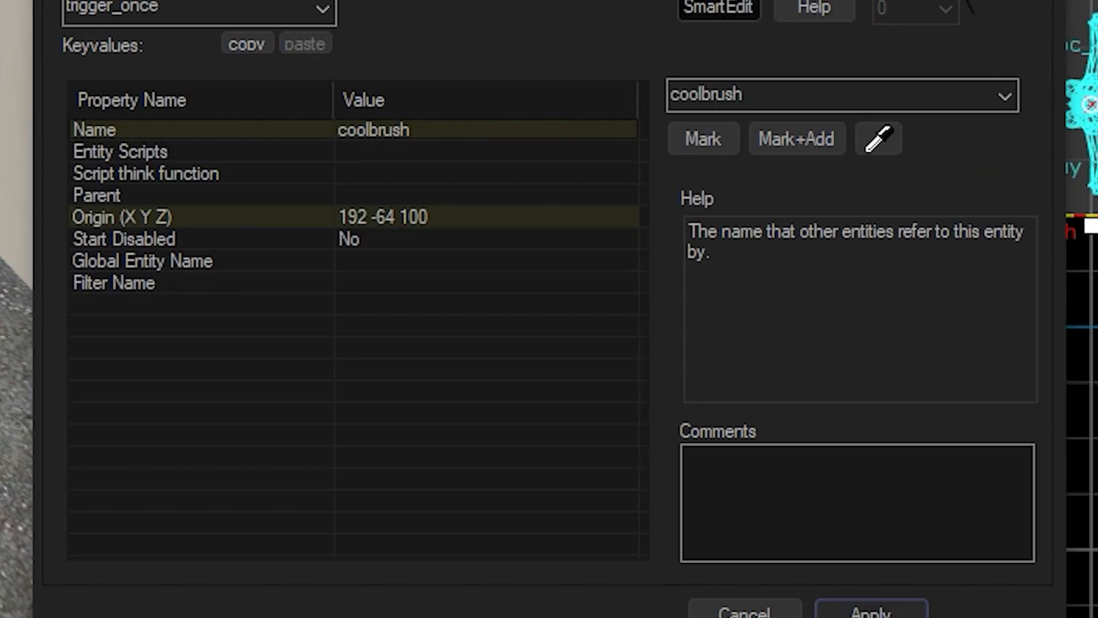
left_click(557, 262)
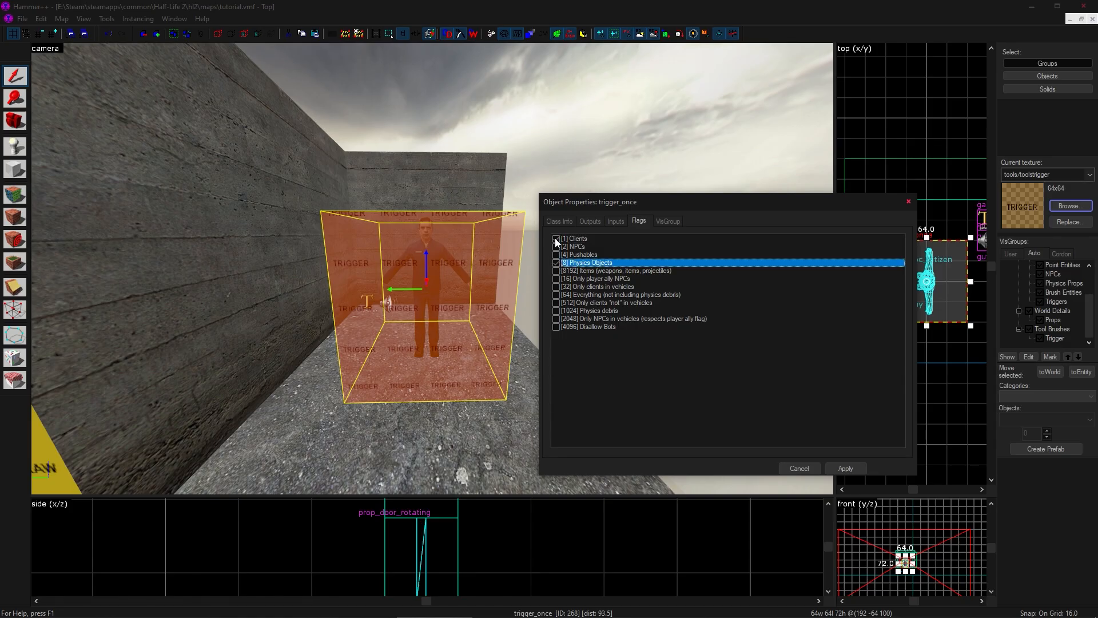
left_click(557, 239)
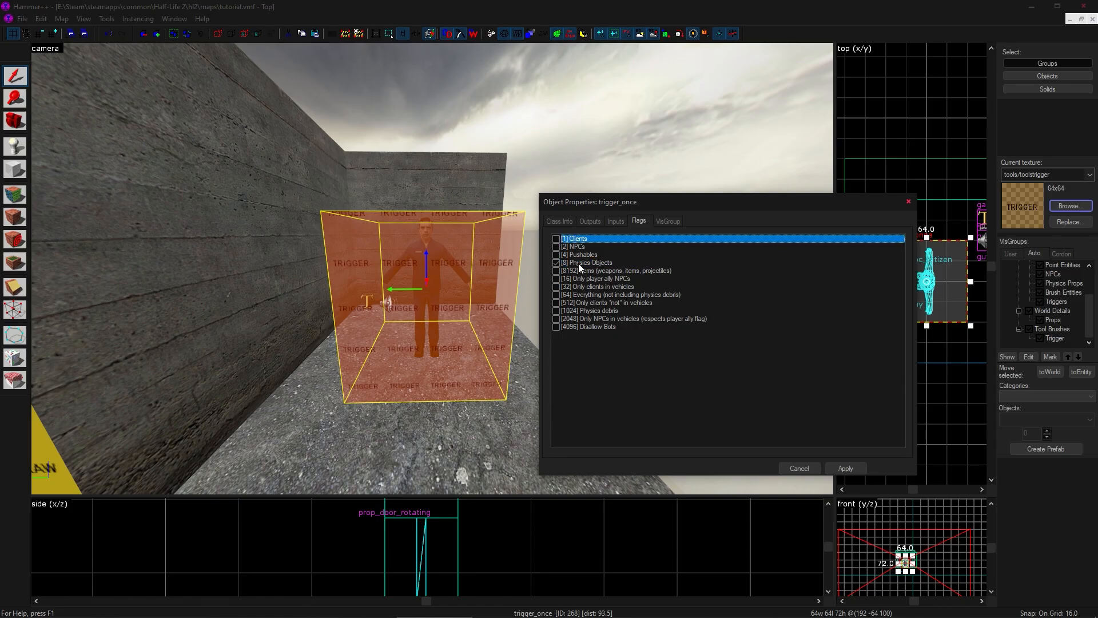
left_click(579, 263)
Change the guy_text1 copy into a filter_activator_name entity named guy_filter, with Filter Name guy_bottle
left_click(530, 256)
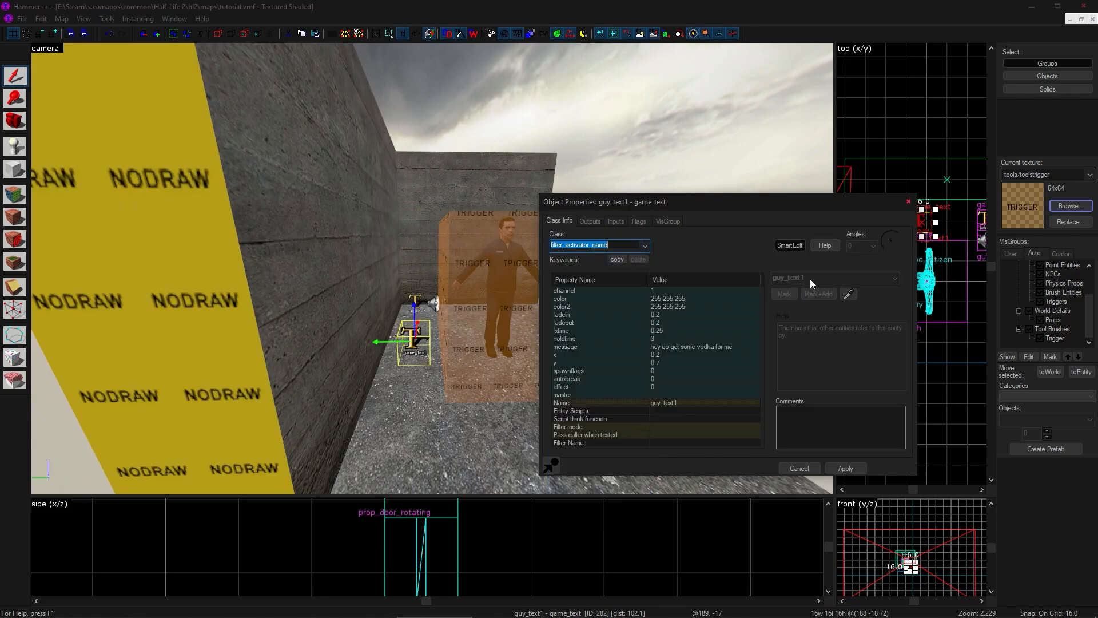
left_click(846, 468)
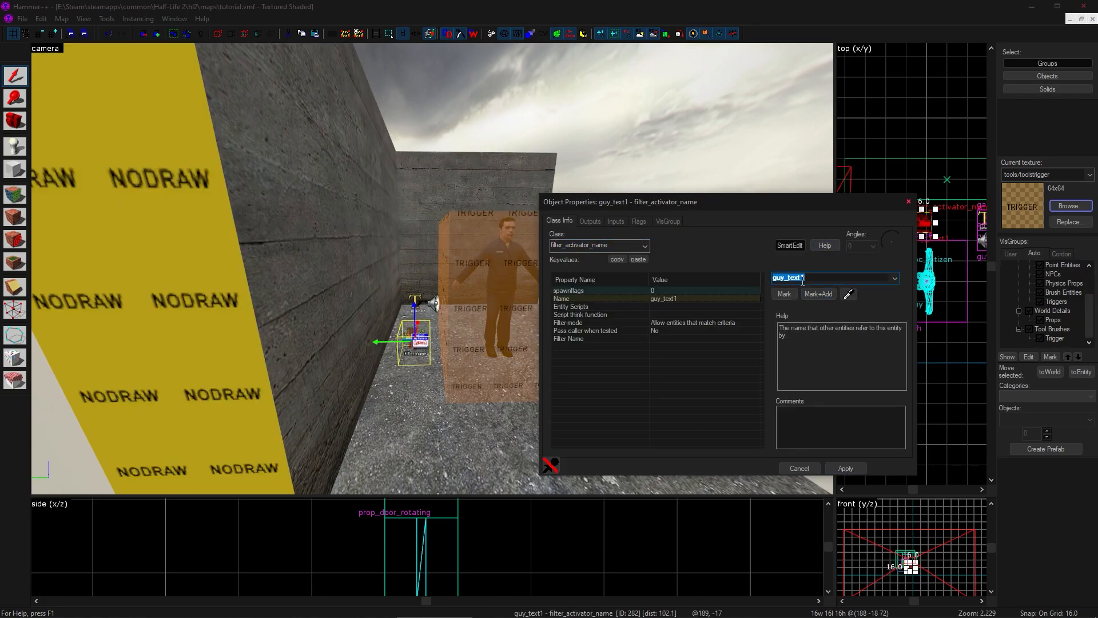
type("guy_filter")
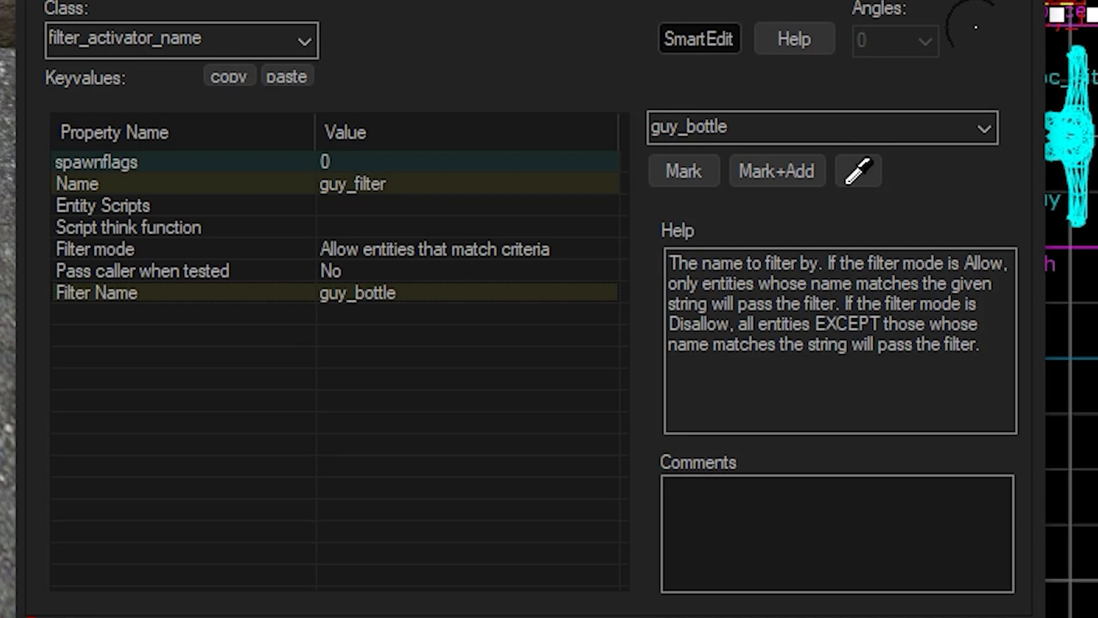
double_click(713, 129)
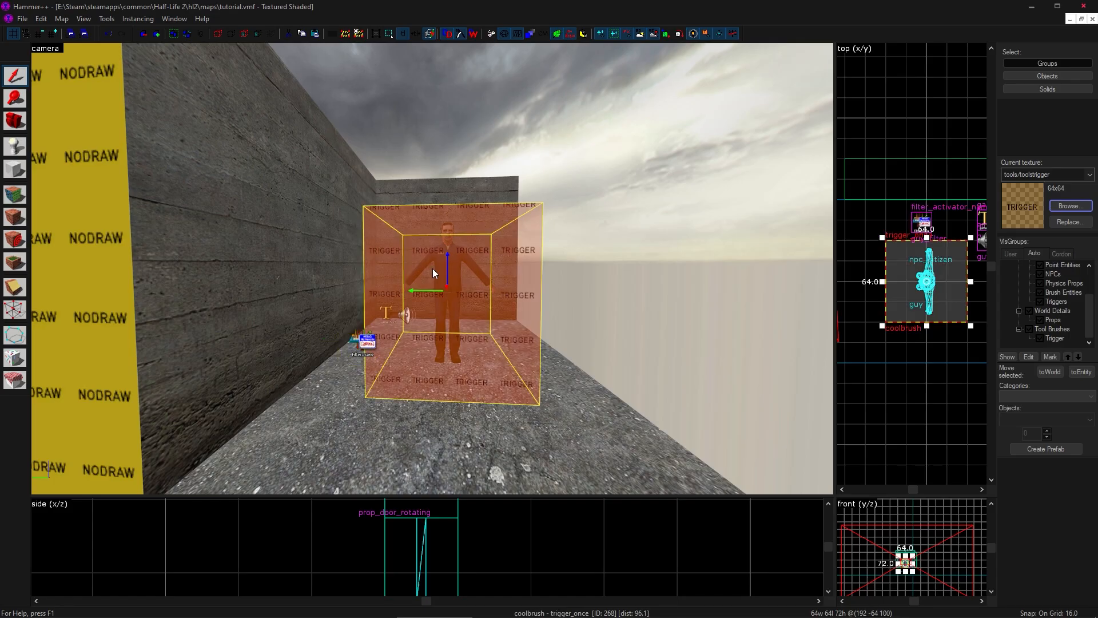
Set the Filter Name property of the coolbrush trigger around the citizen
key("alt+Return")
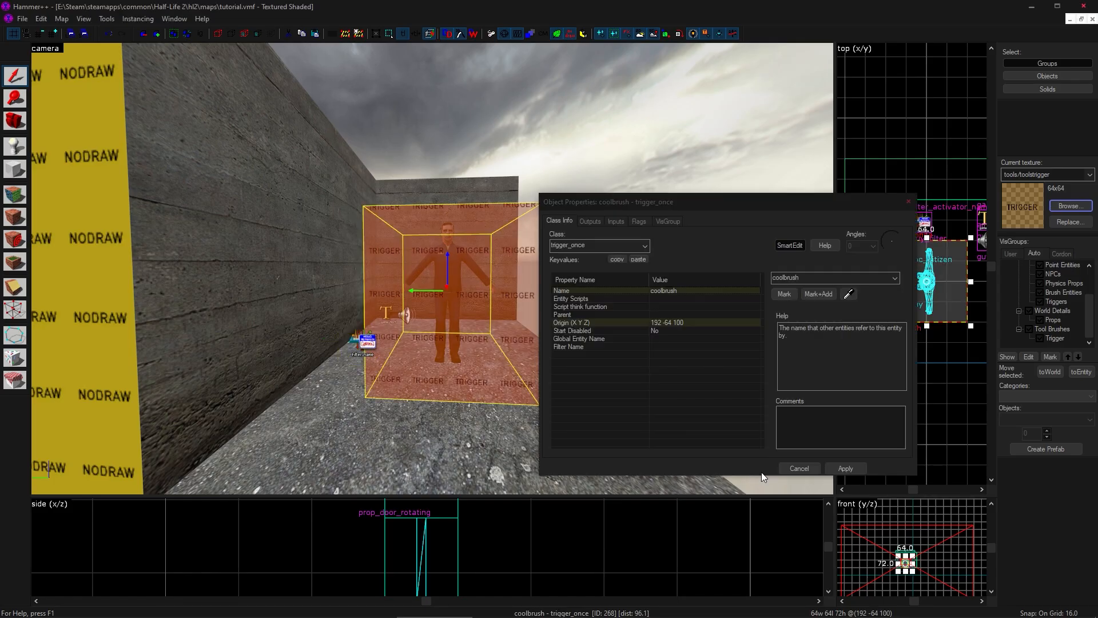
left_click(586, 347)
left_click(835, 278)
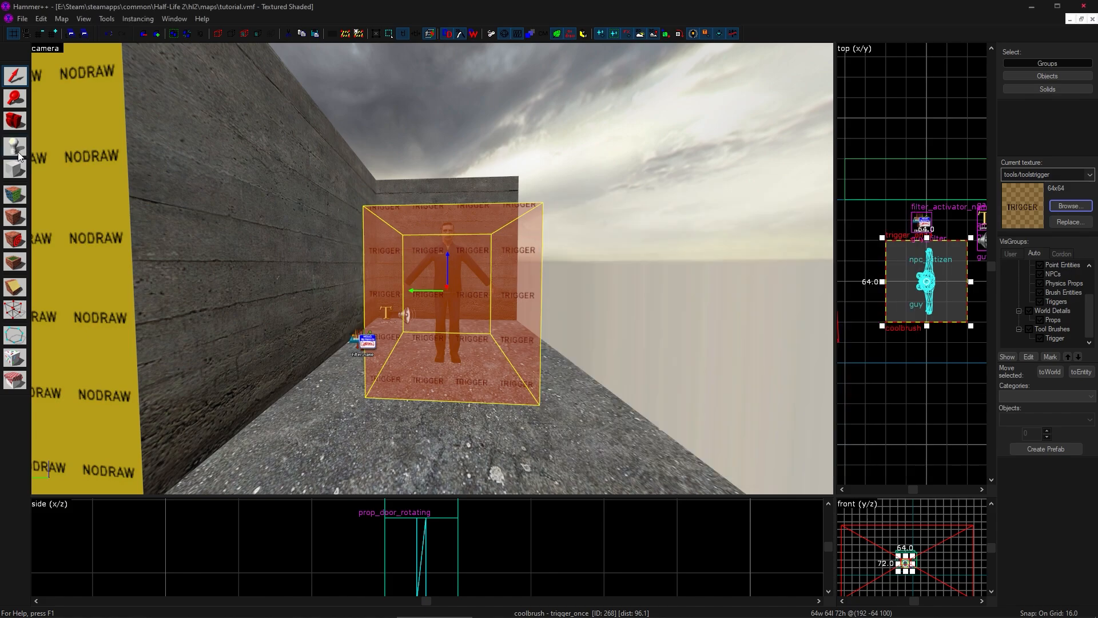
Place a point_template named guy_quest_template_spawner beside the citizen, with a weapon_pistol named guy_quest_template_gun on top of it
type("point")
left_click(1024, 361)
left_click(524, 320)
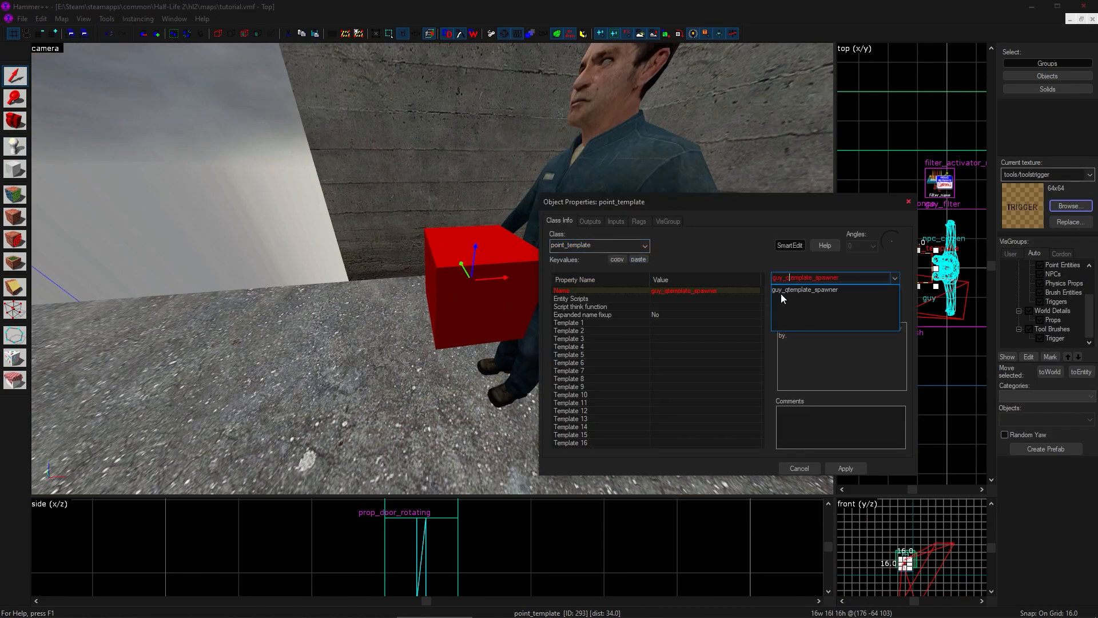
key("Return")
left_click(846, 472)
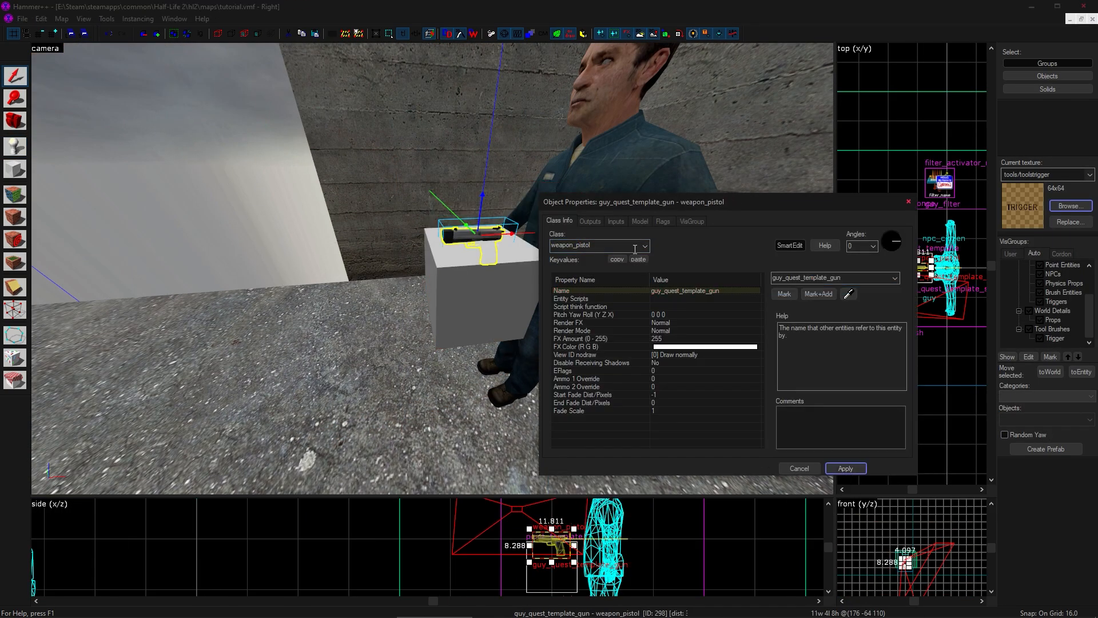
left_click(472, 329)
left_click(468, 231)
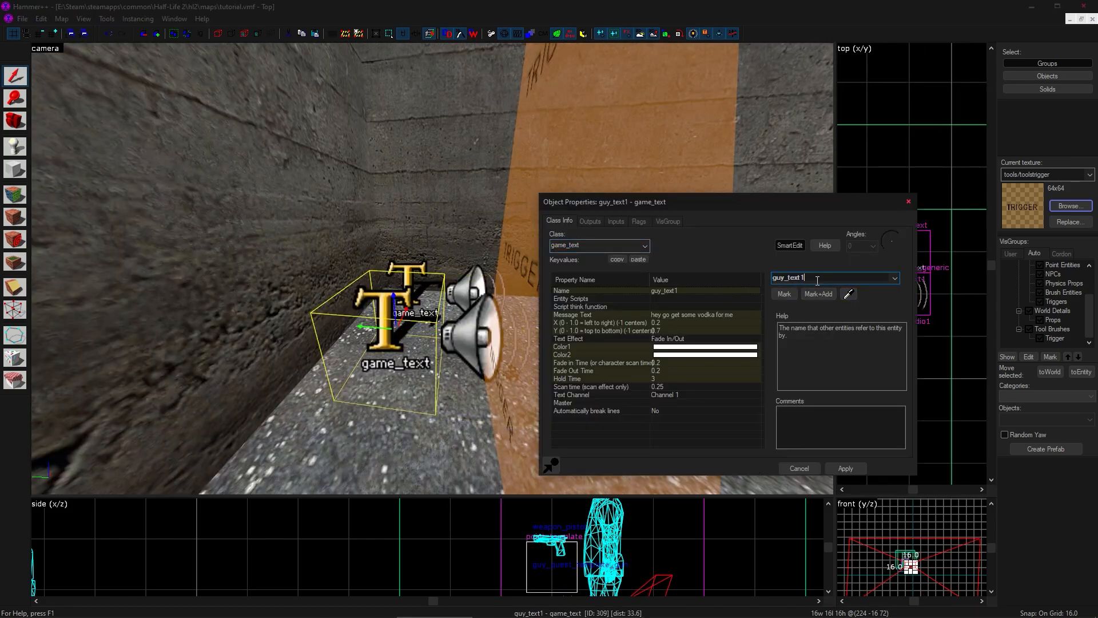
Set the duplicated game_text's colour to 0 255 24 and pick a "hey" voice sound for the duplicated ambient_generic
type("0 255 24")
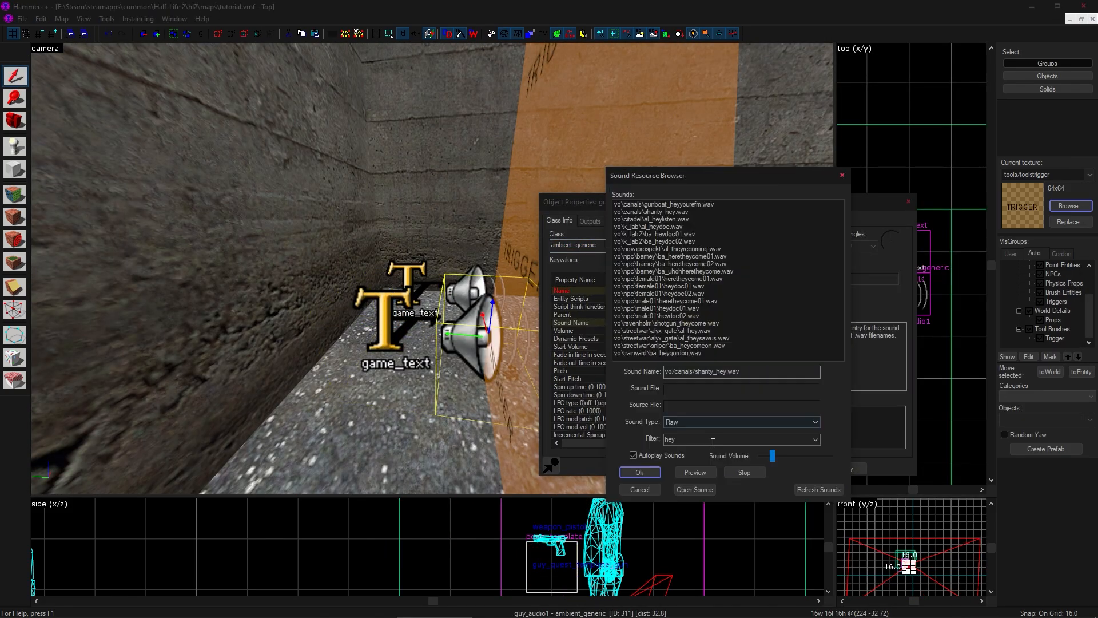
left_click(686, 220)
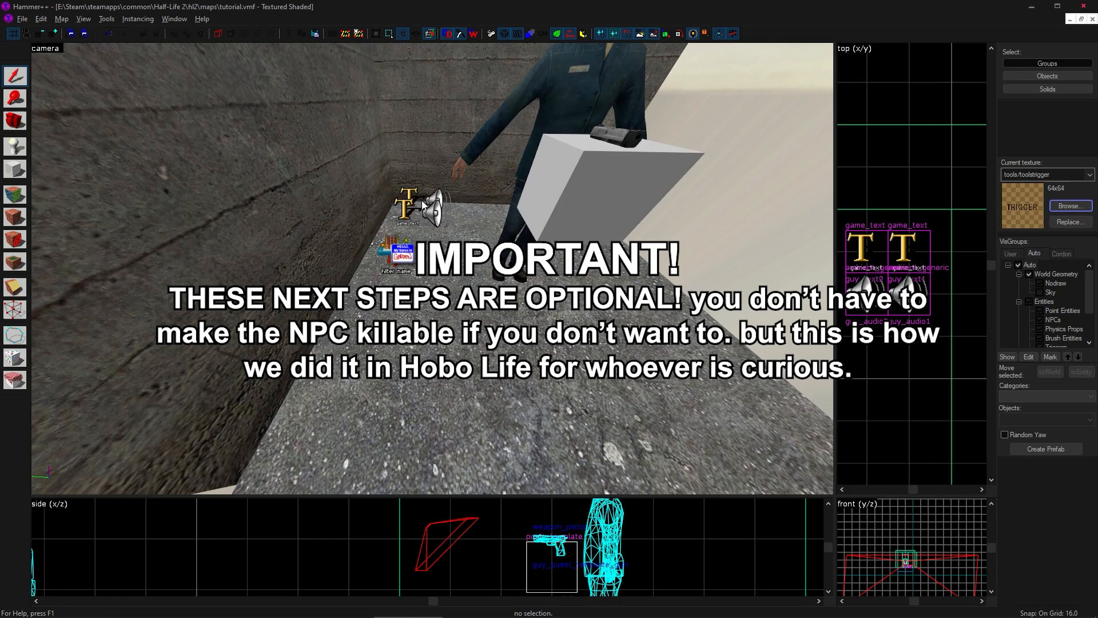
Duplicate an ambient_generic and make the copy an ai_relationship named guy_ai, with subject guy, target !player and Neutral disposition
left_click(438, 209)
scroll(873, 291, "up", 4)
scroll(874, 292, "down", 5)
mouse_move(864, 294)
left_mouse_down("shift")
mouse_move(930, 261)
mouse_move(896, 312)
mouse_move(856, 330)
left_mouse_up("shift")
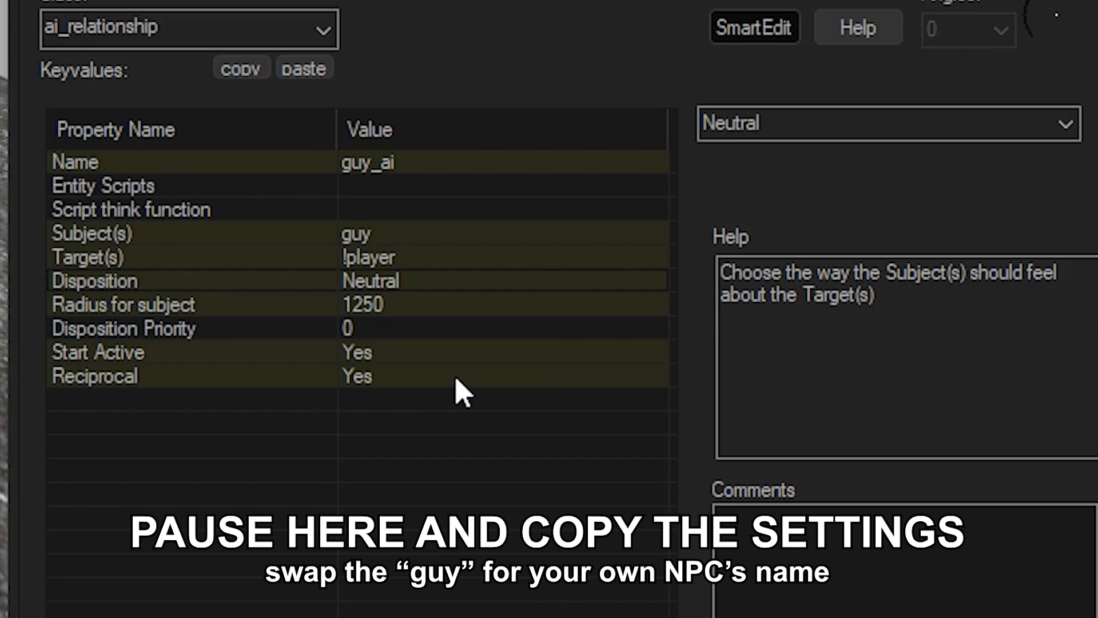
Set the ai_relationship's Radius for subject to 99999
left_click(409, 304)
left_click(752, 140)
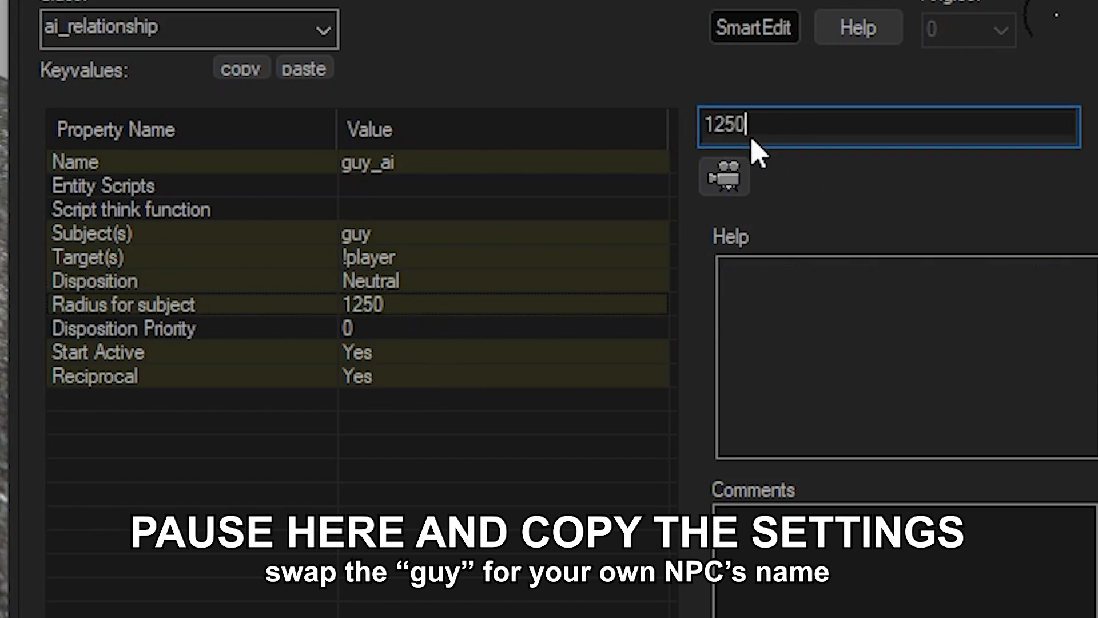
key("BackSpace")
key("BackSpace")
key("BackSpace")
key("BackSpace")
type("99999")
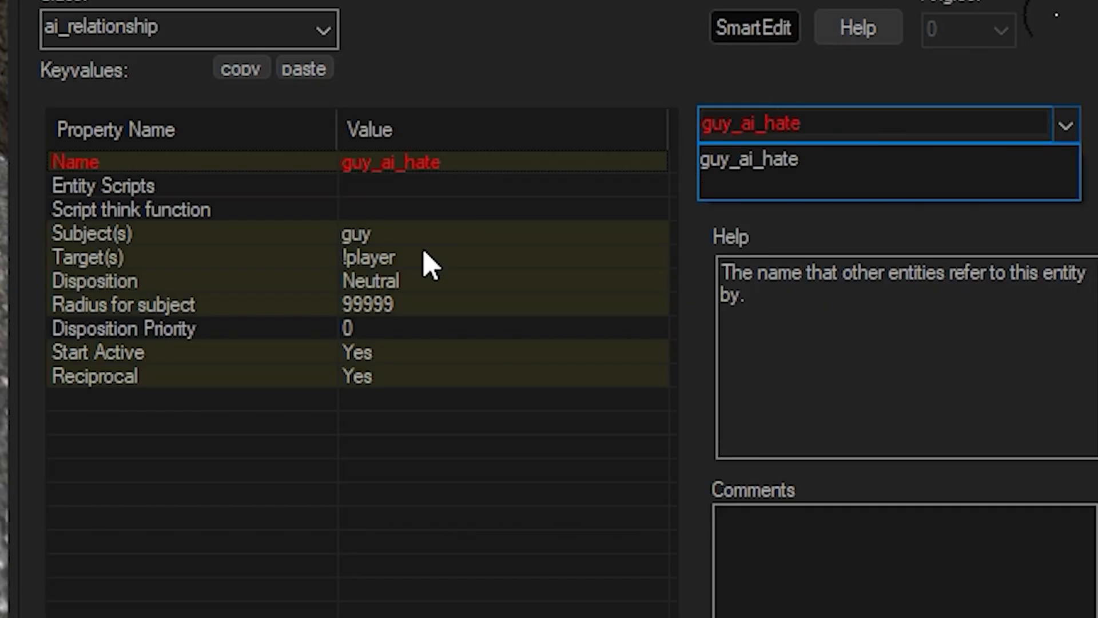
Set the guy_ai_hate relationship's Disposition to Hate and its Start Active to No
left_click(366, 280)
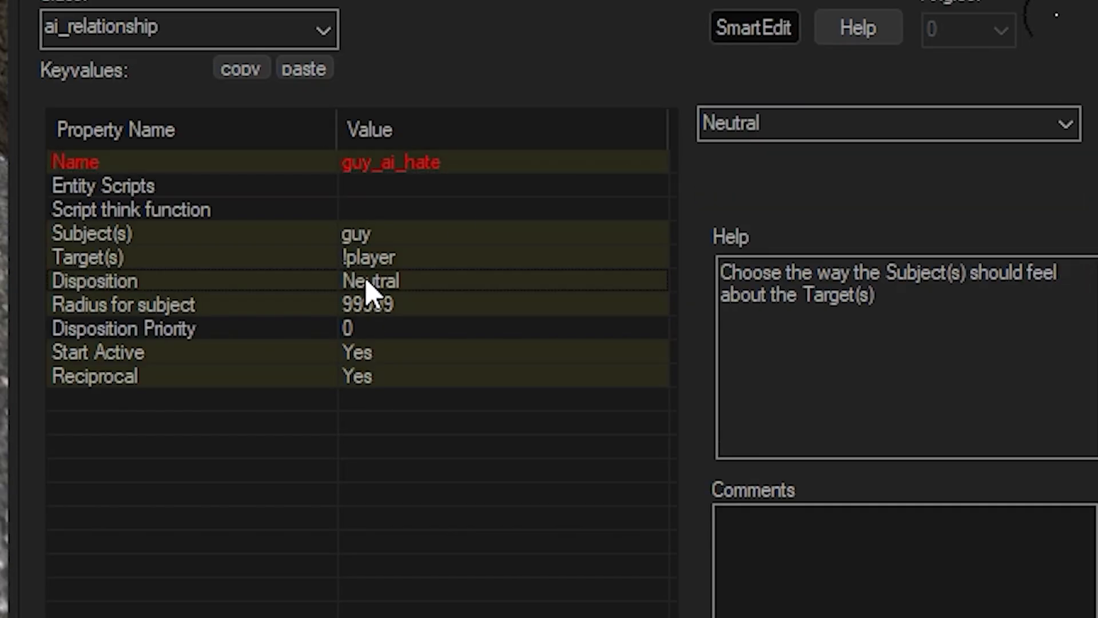
left_click(1030, 123)
left_click(846, 152)
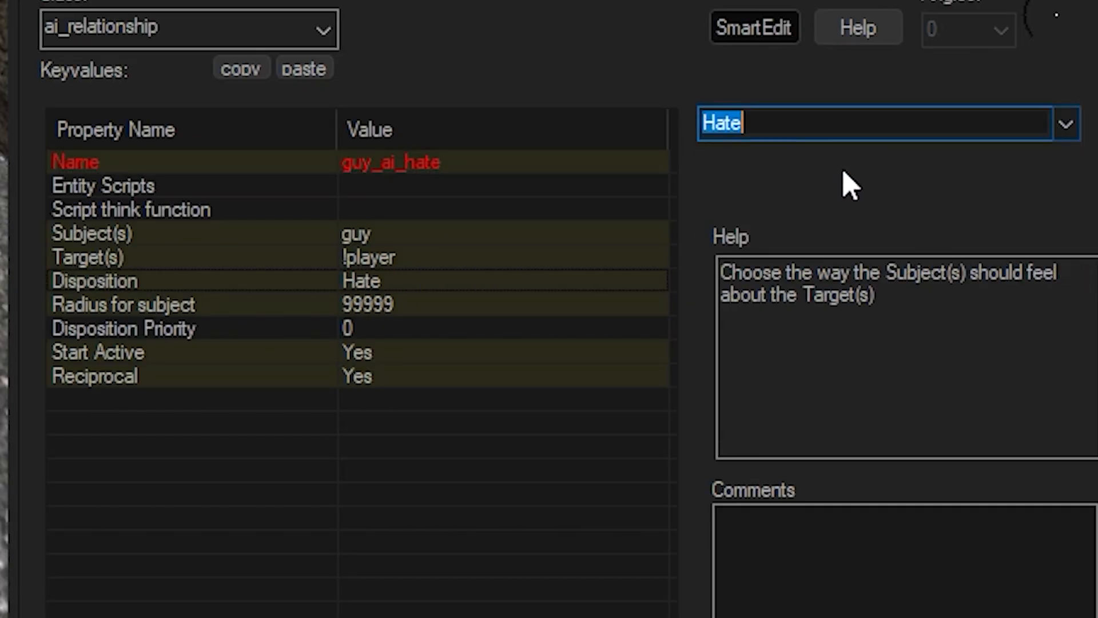
left_click(389, 356)
left_click(1066, 123)
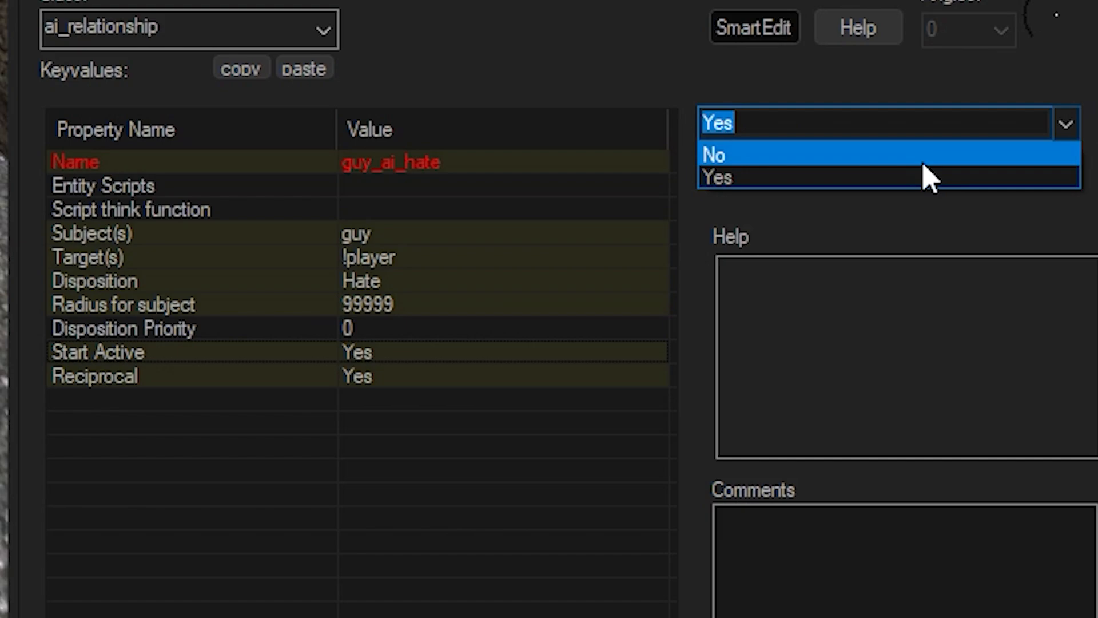
left_click(929, 177)
key("Up")
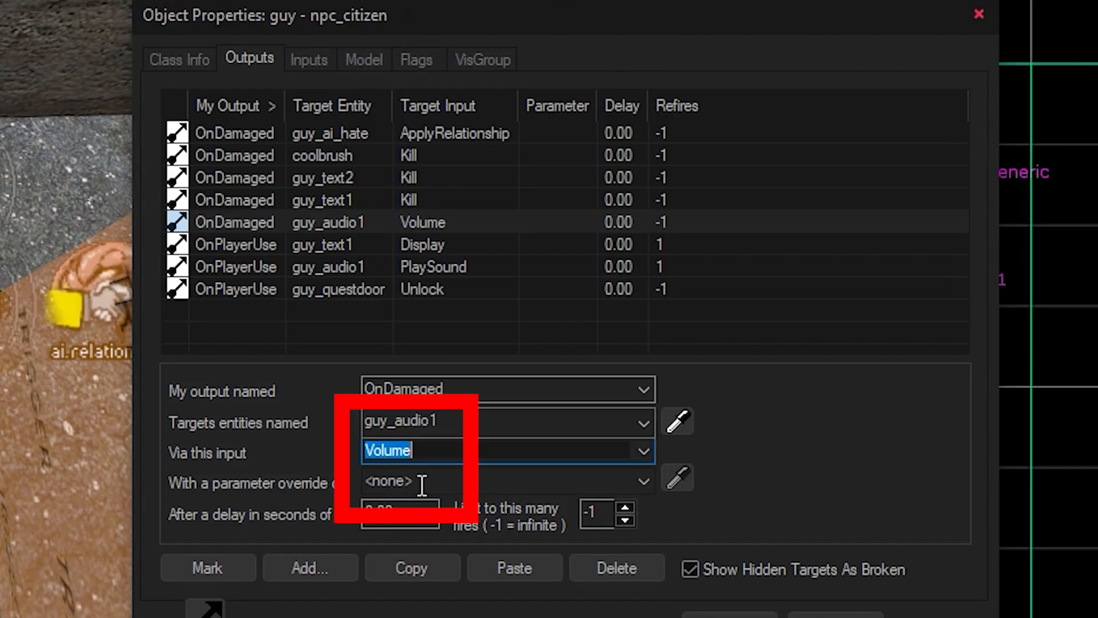
Set the parameter override of the citizen's OnDamaged Volume output for guy_audio1 to 0
left_click(422, 485)
type("0")
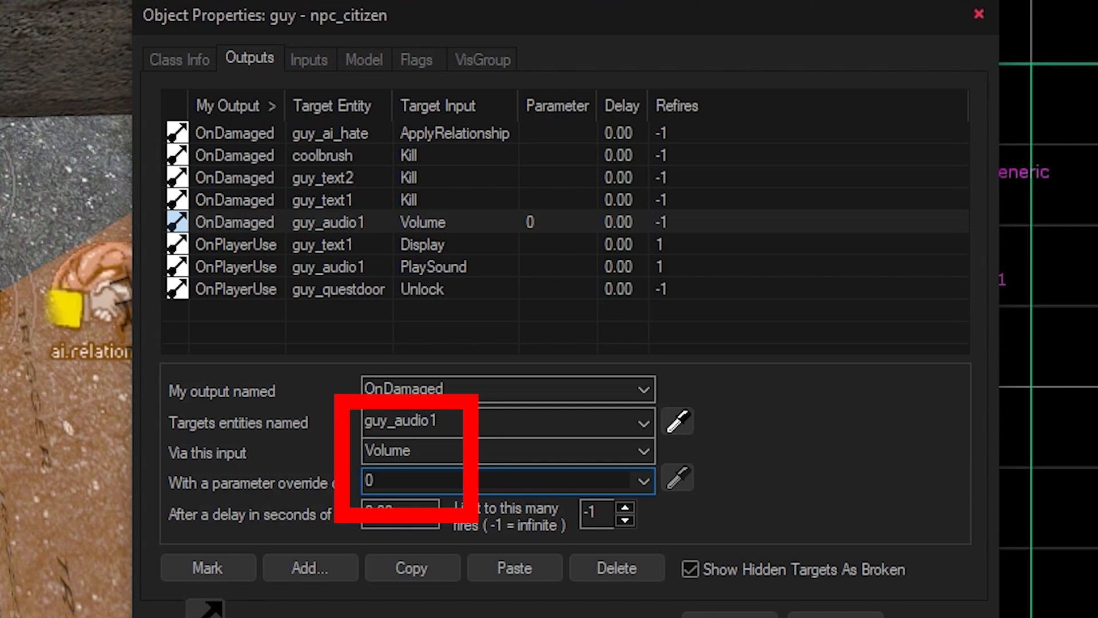
Paste copies of the citizen's OnDamaged output, one sending Kill to guy_text1 and one sending Volume 0 to guy_audio1
left_click(510, 570)
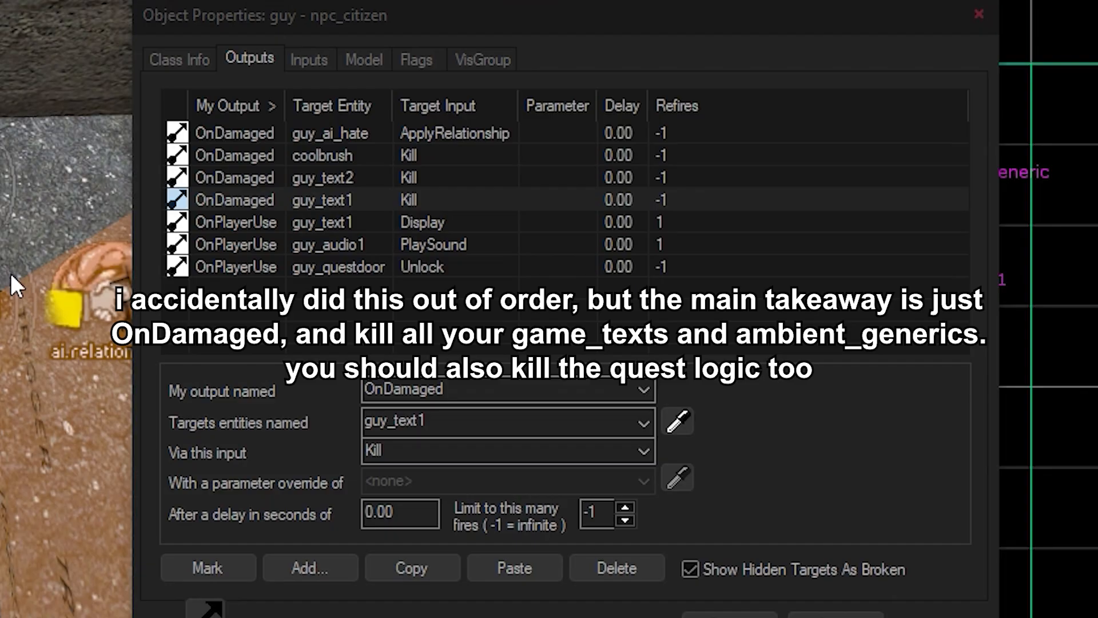
left_click(503, 570)
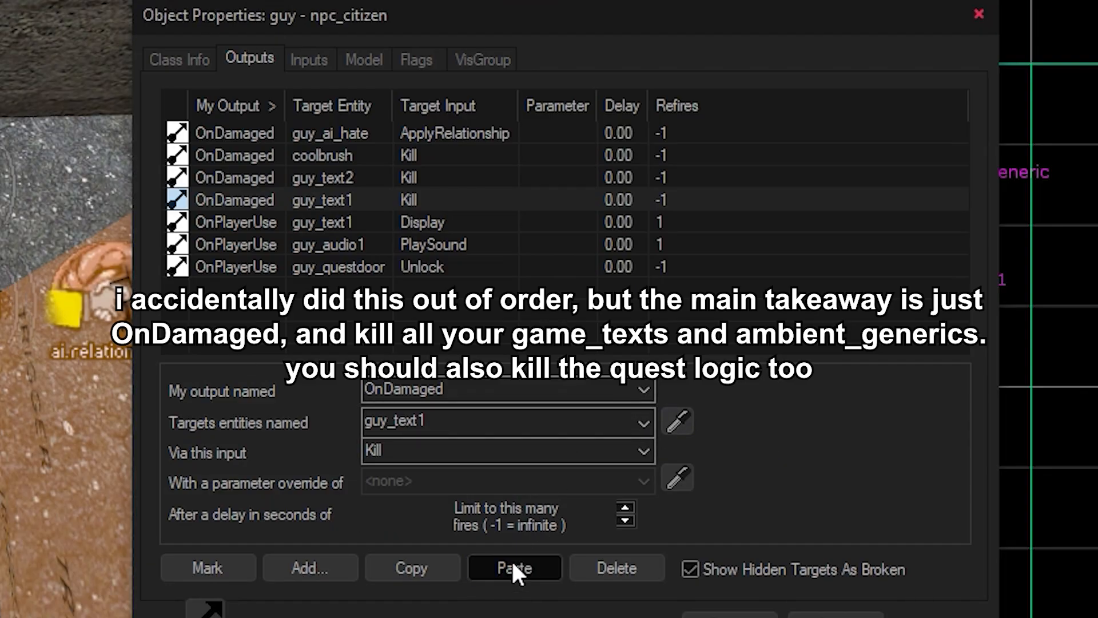
left_click(678, 420)
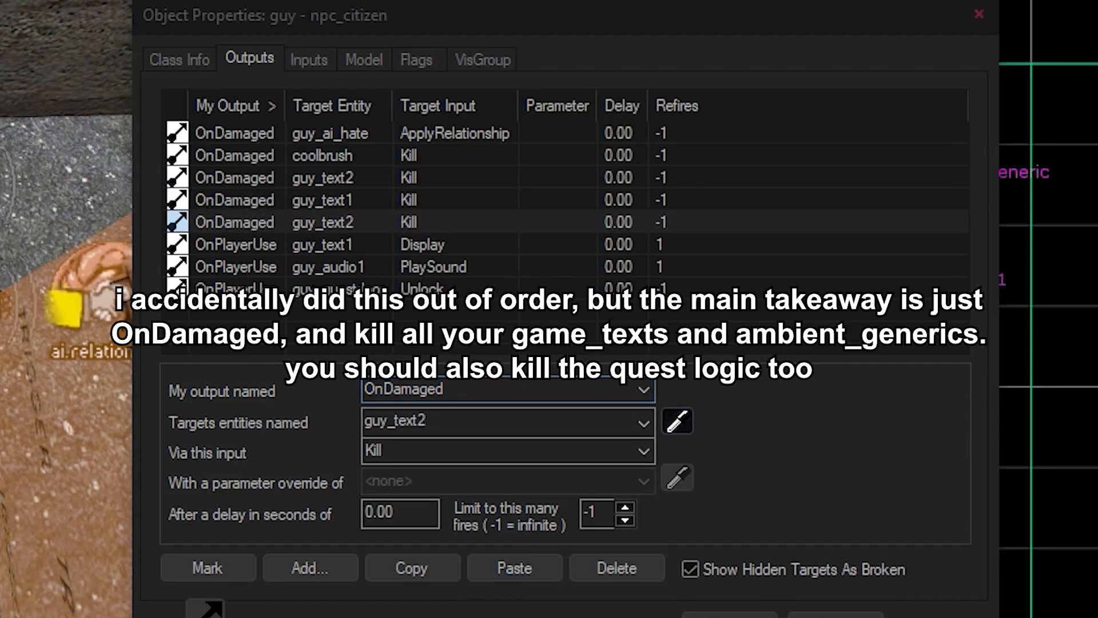
left_click(243, 272)
left_click(636, 449)
scroll(472, 407, "down", 5)
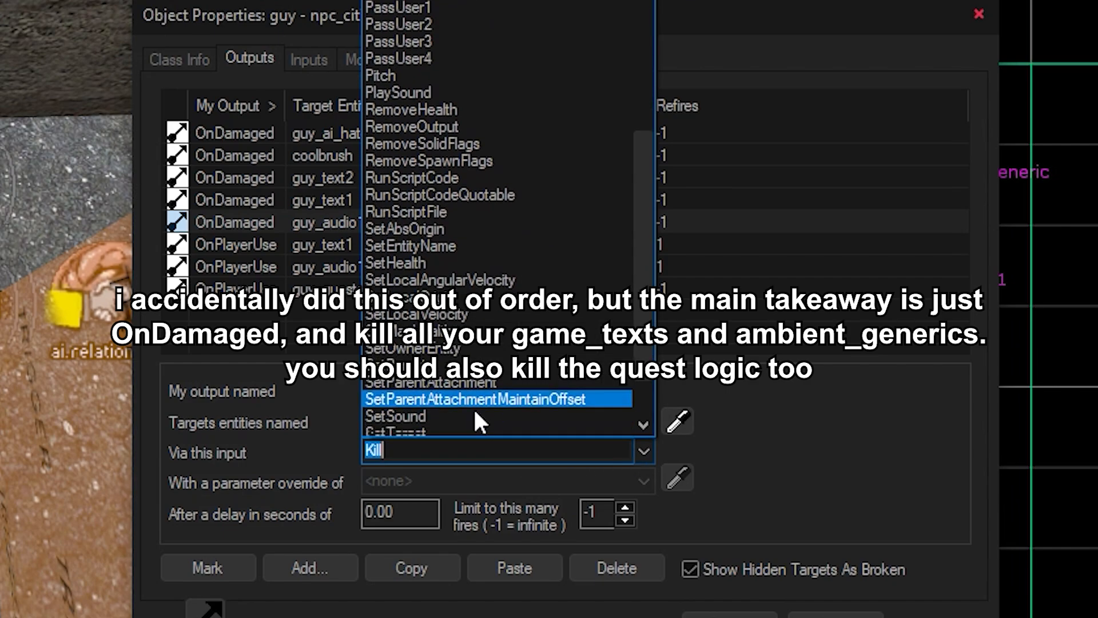
left_click(470, 426)
left_click(421, 483)
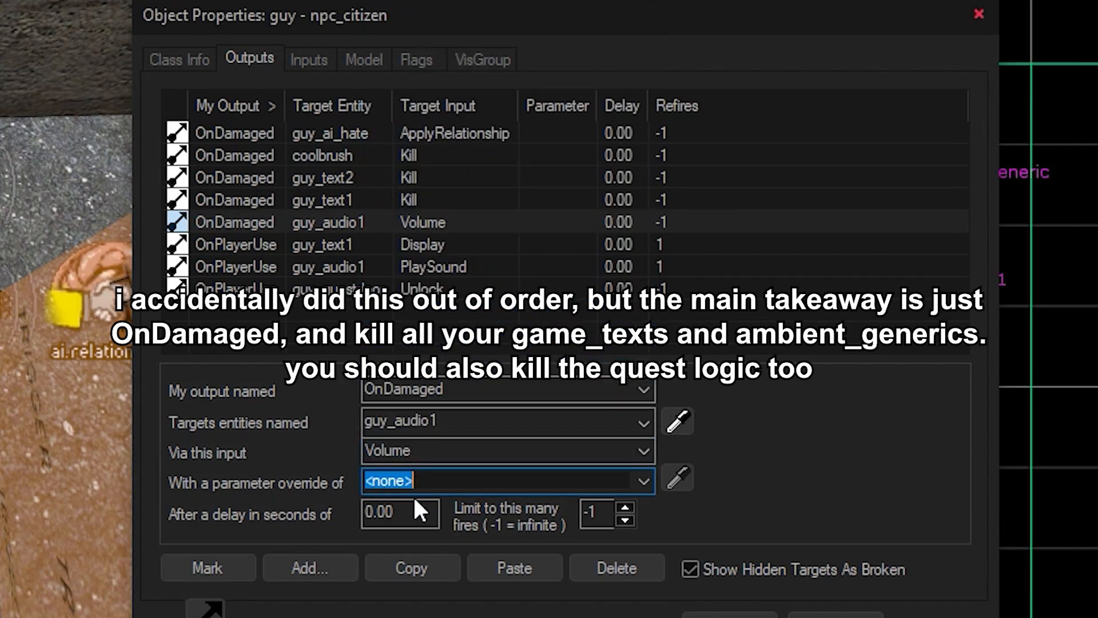
type("0")
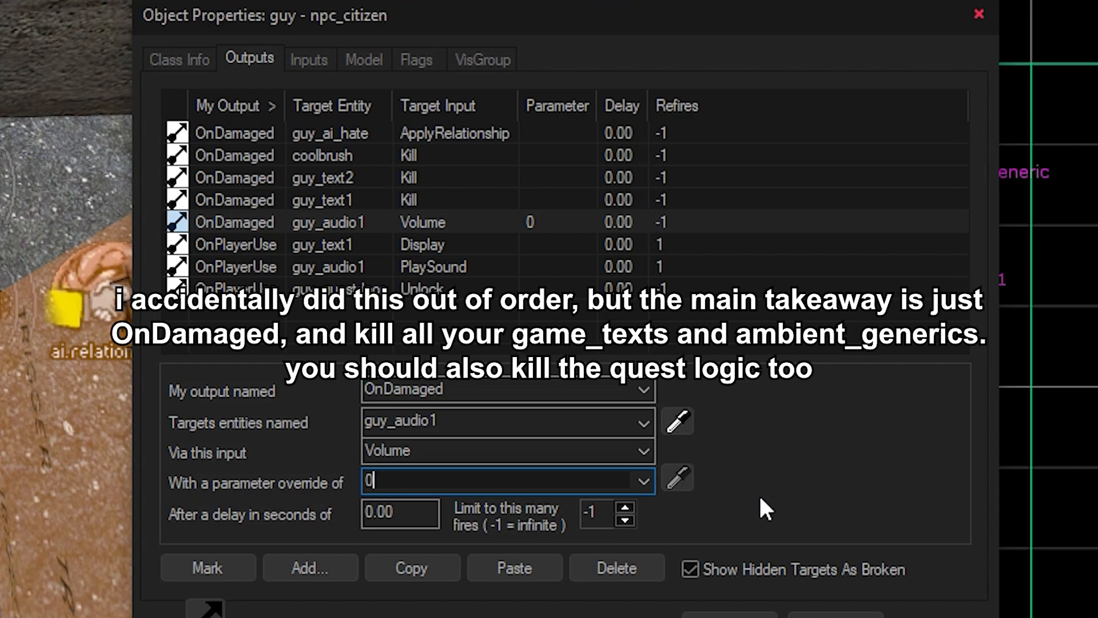
Duplicate the OnDamaged Volume output and pick a different target entity for the copy
left_click(421, 563)
left_click(510, 569)
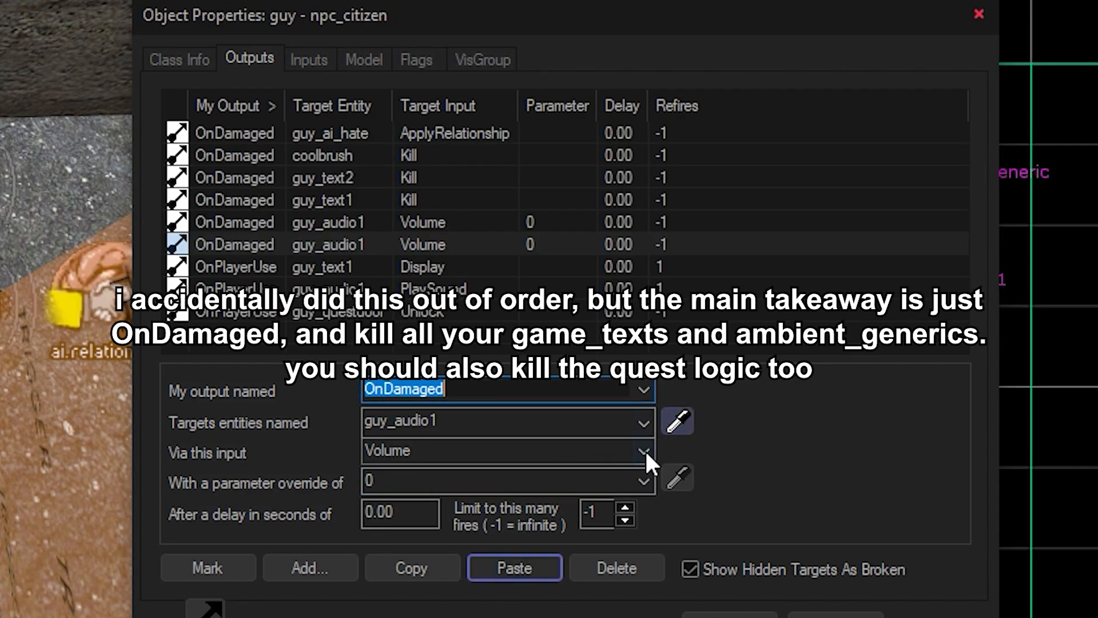
left_click(681, 420)
left_click(624, 615)
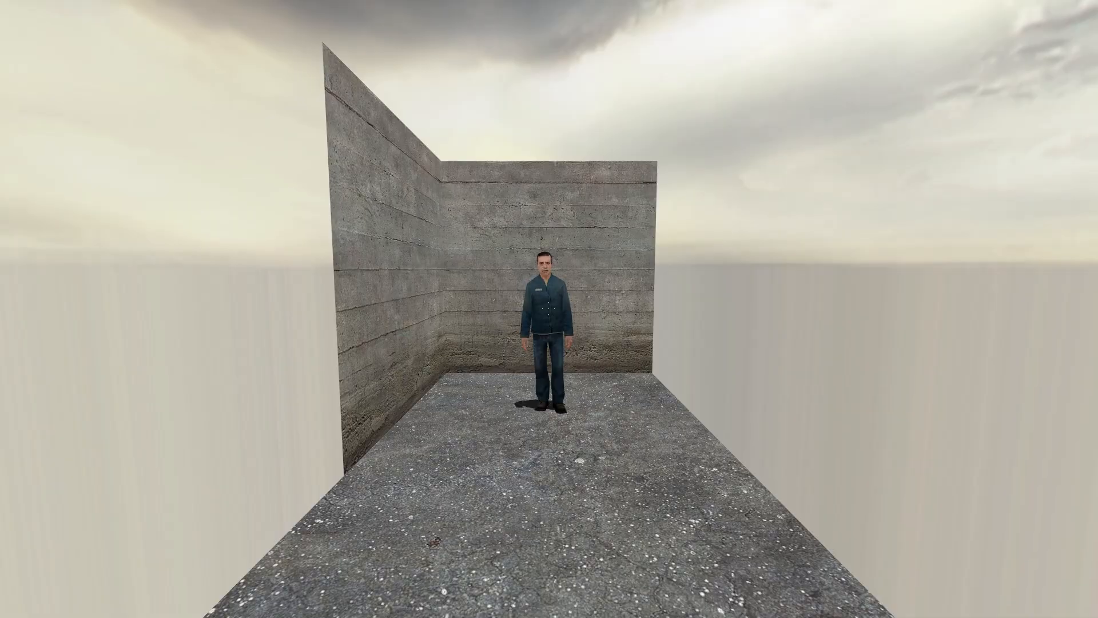
Playtest the map in the game by talking to the citizen and opening the quest door
key("w")
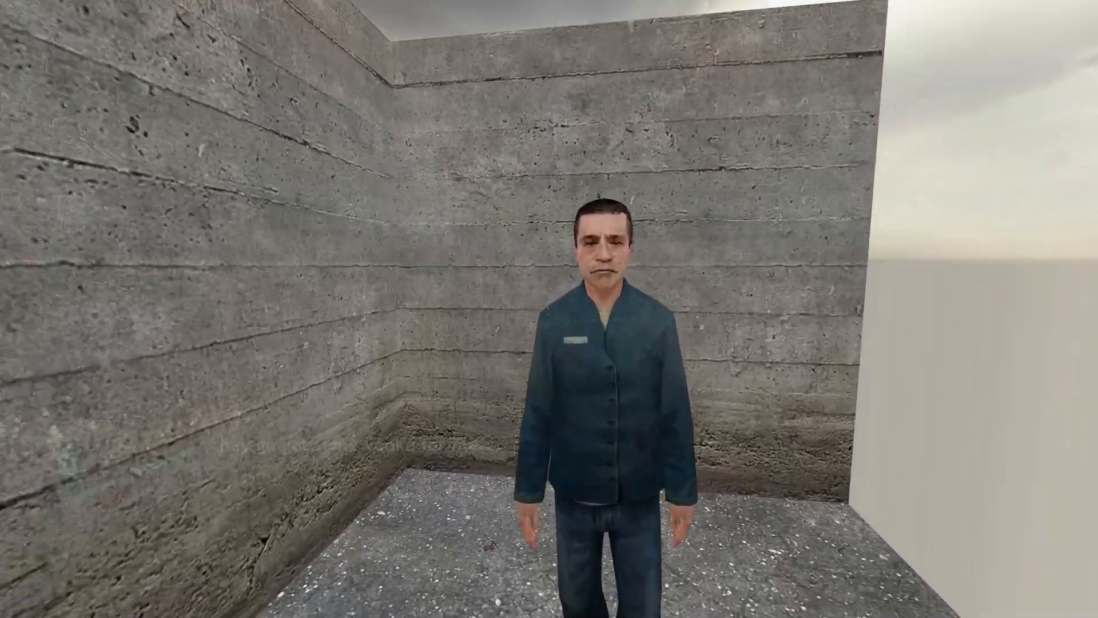
key("e")
key("w")
key("e")
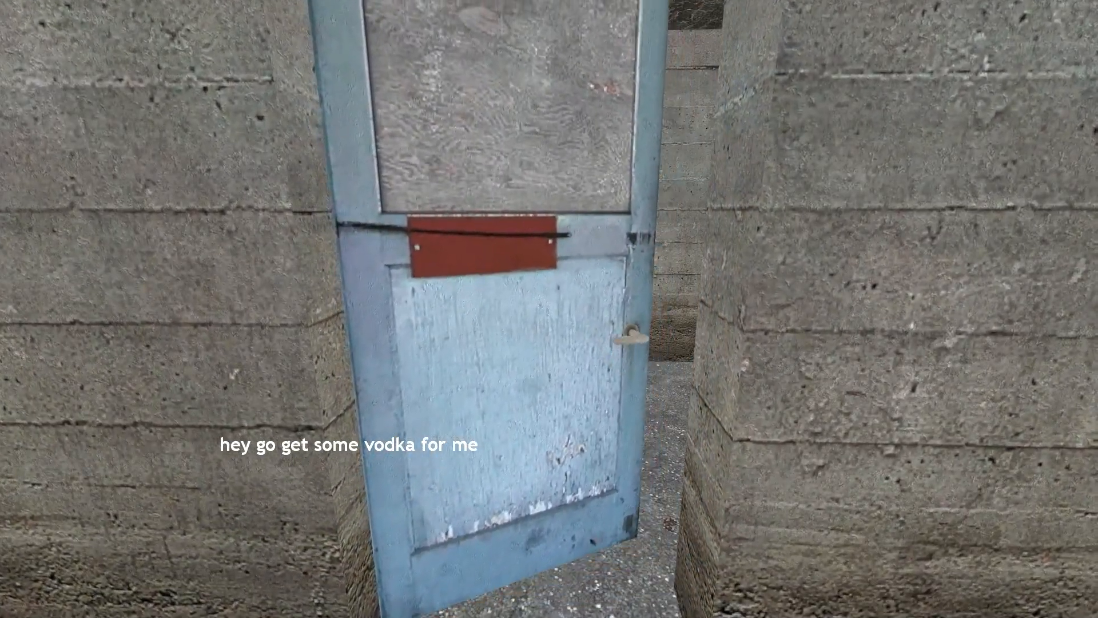
key("e")
Carry the beer bottle back to the citizen to test the quest reward, and shoot him to test the damage logic
key("s")
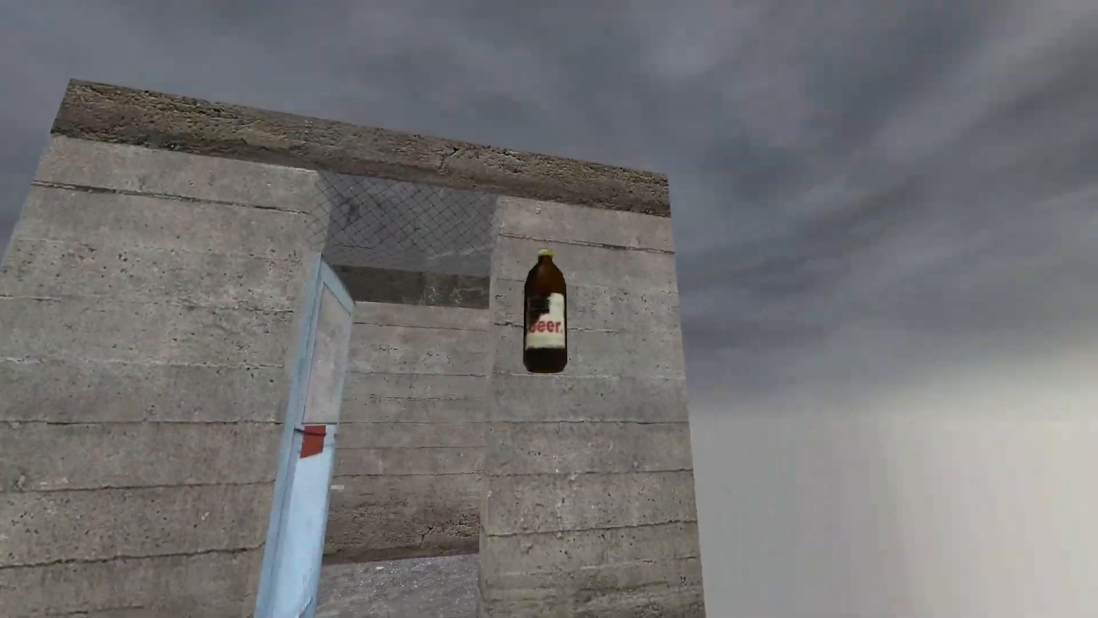
key("e")
key("w")
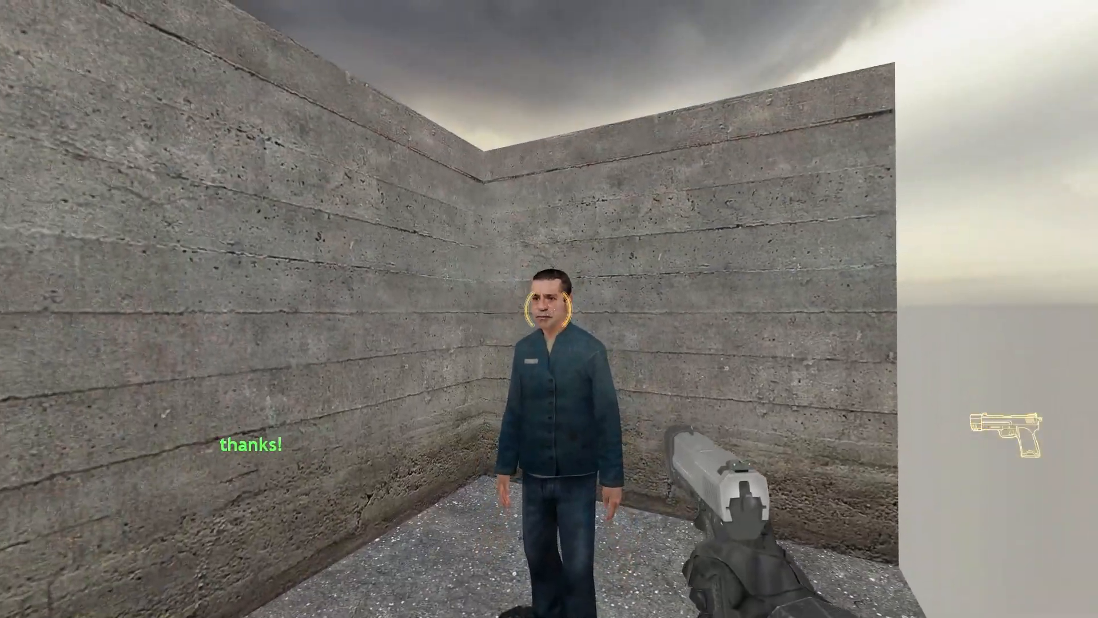
left_click(549, 309)
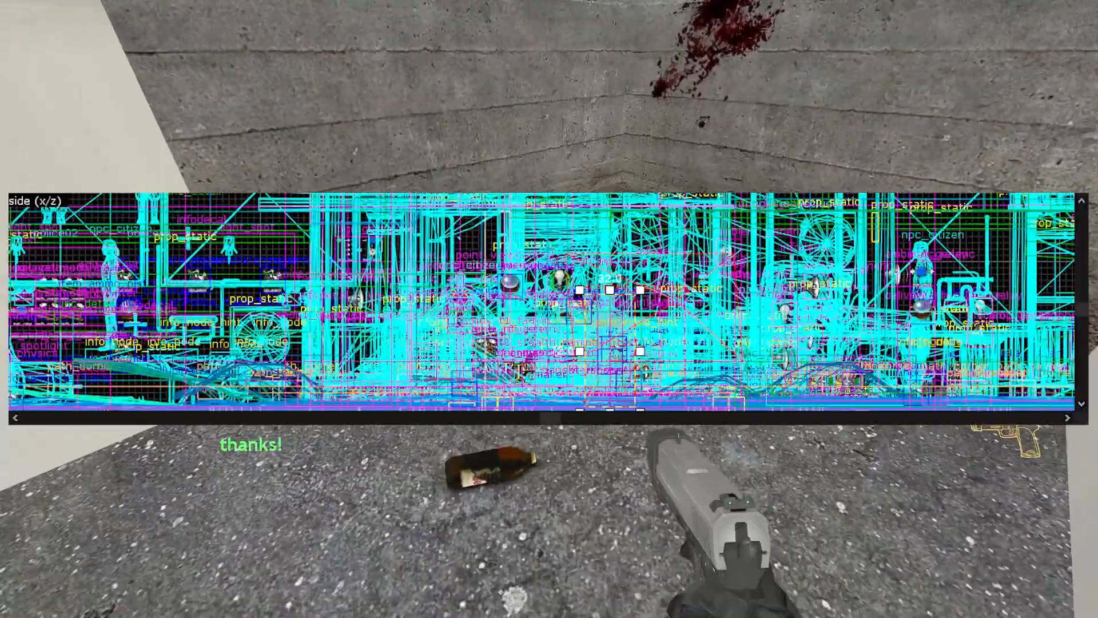